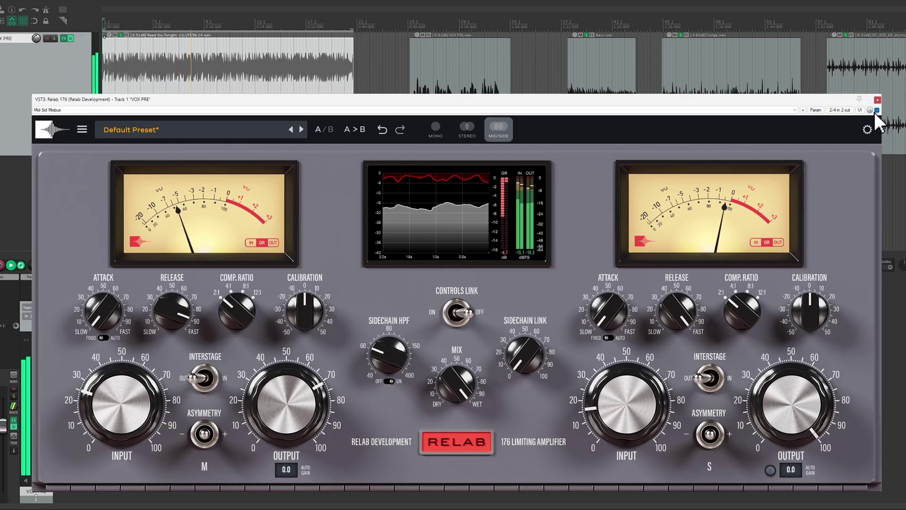
Compare the playing mix with the Relab 176 Mid/Side processing bypassed and active
left_click(877, 110)
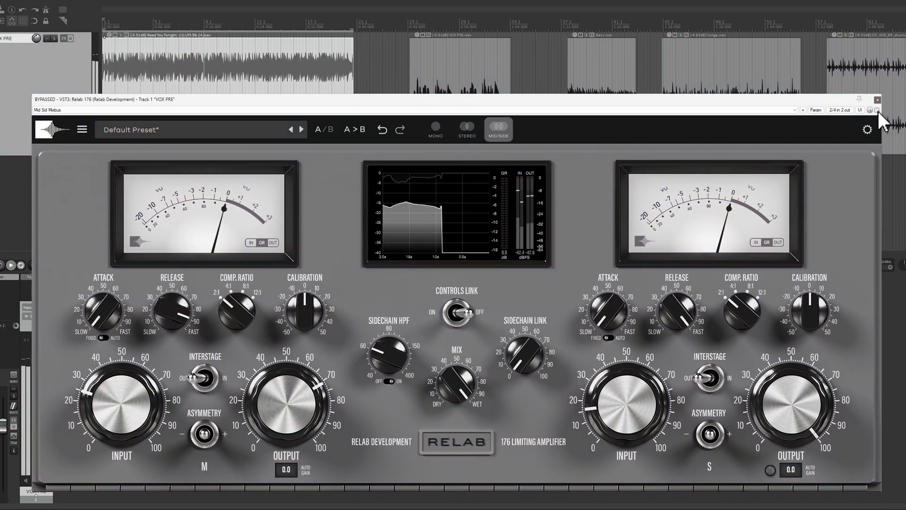
left_click(877, 110)
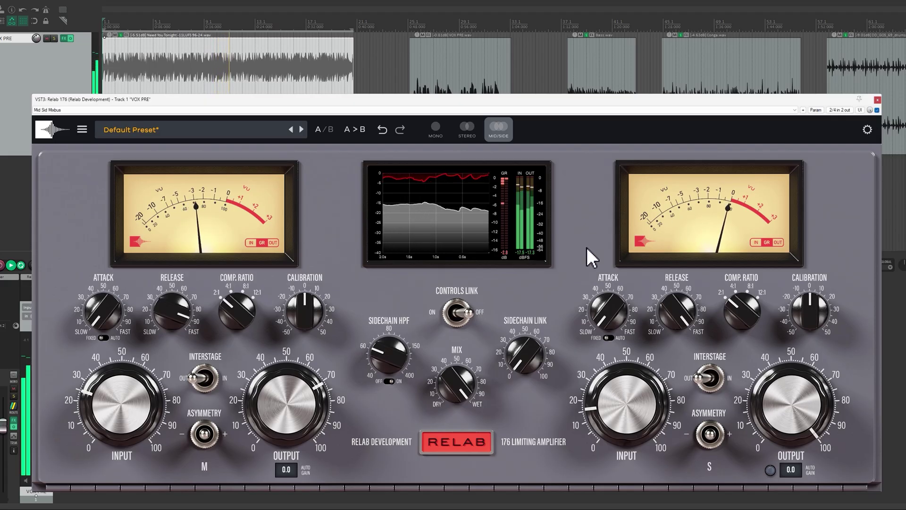
left_click(877, 110)
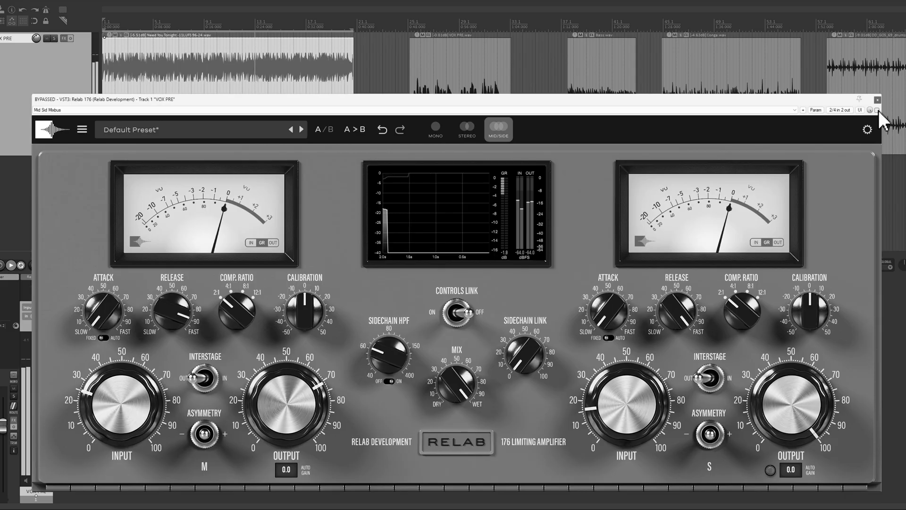
left_click(877, 110)
Switch the interstage in on both the mid and side channels of the Relab 176
left_click(206, 378)
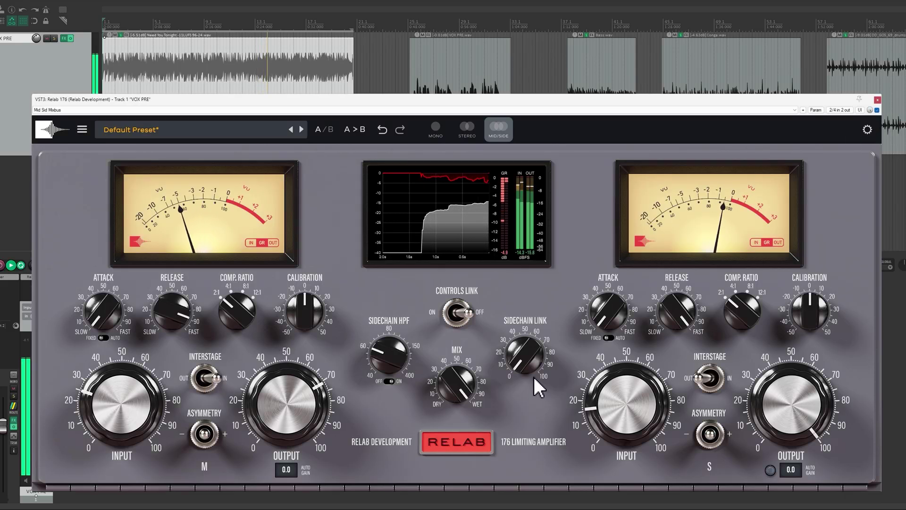
left_click(713, 379)
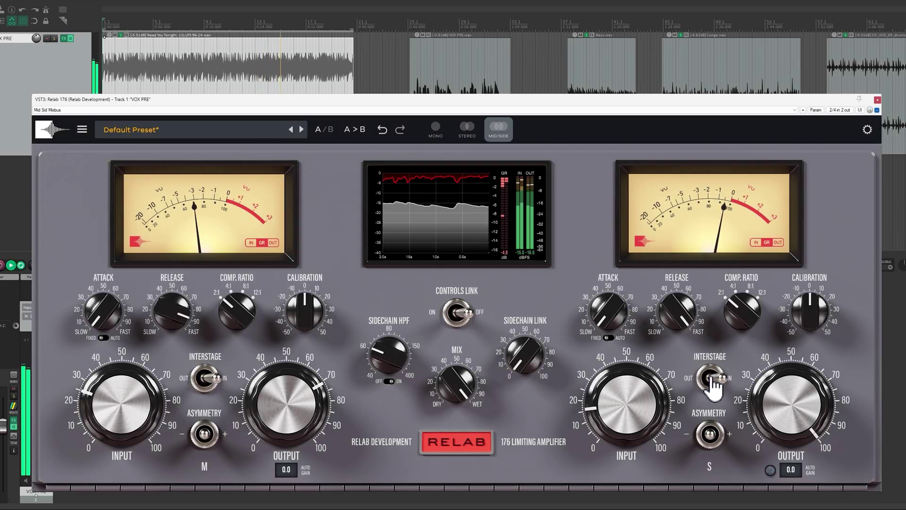
Repeatedly compare the mix with the Relab 176 bypassed and active using the interstage on both channels, ending with it active
left_click(877, 110)
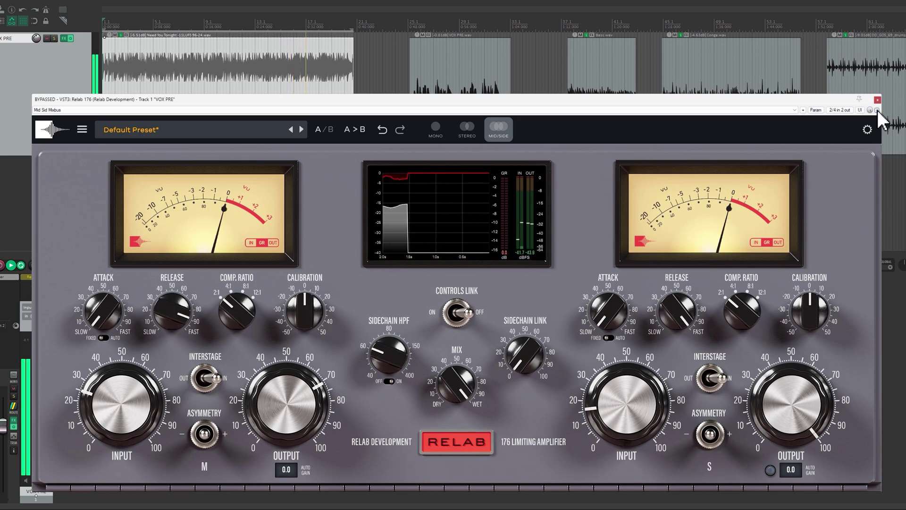
left_click(877, 110)
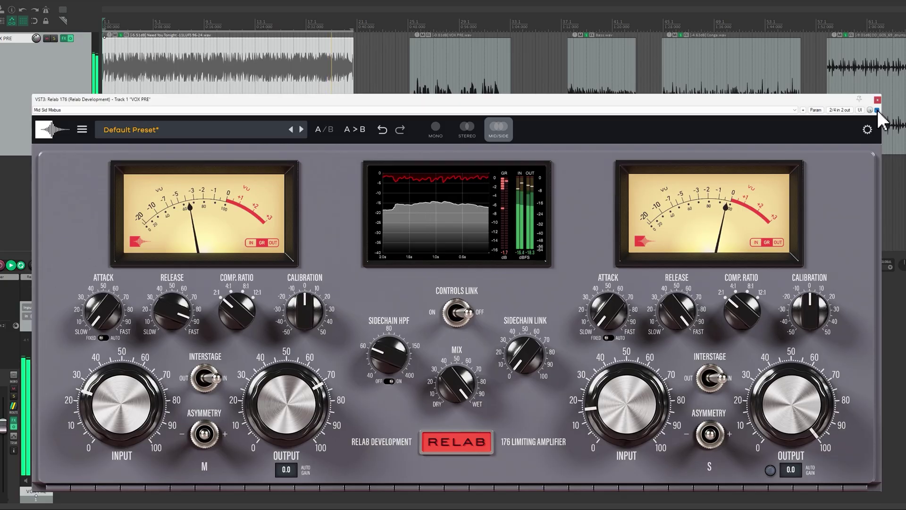
left_click(877, 110)
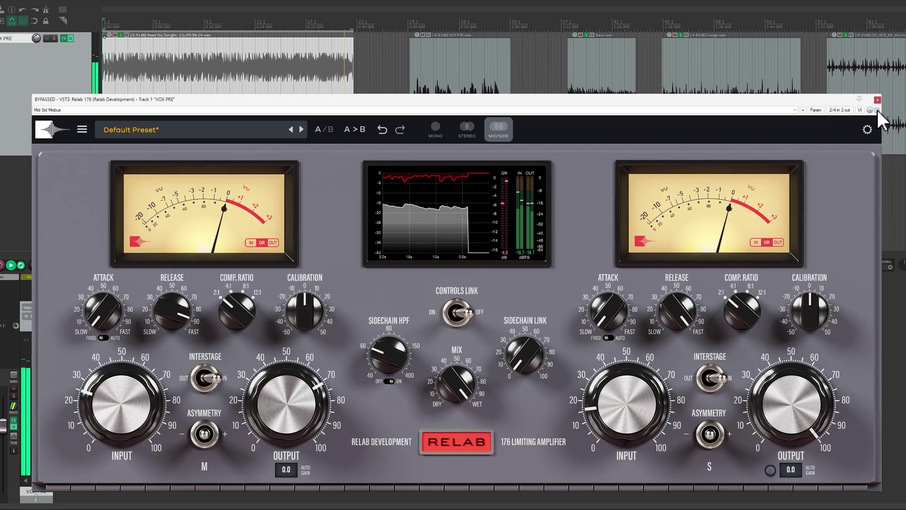
left_click(876, 110)
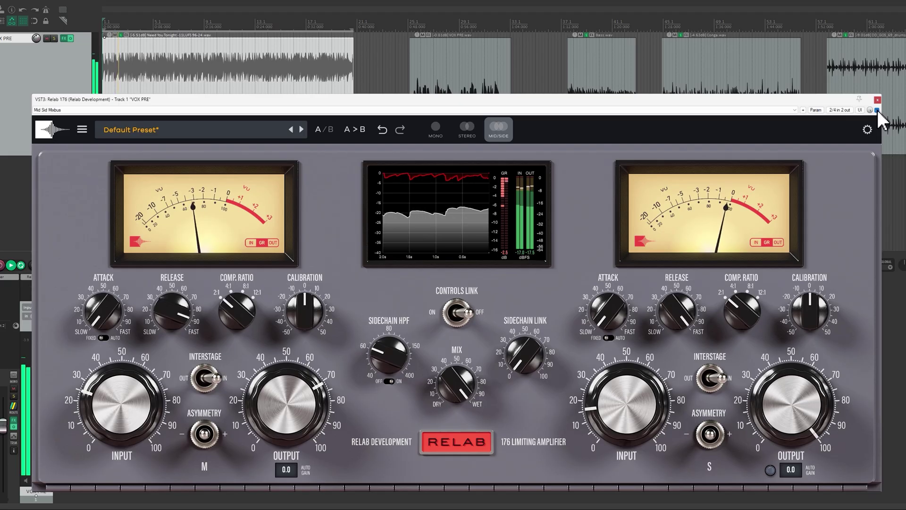
left_click(877, 109)
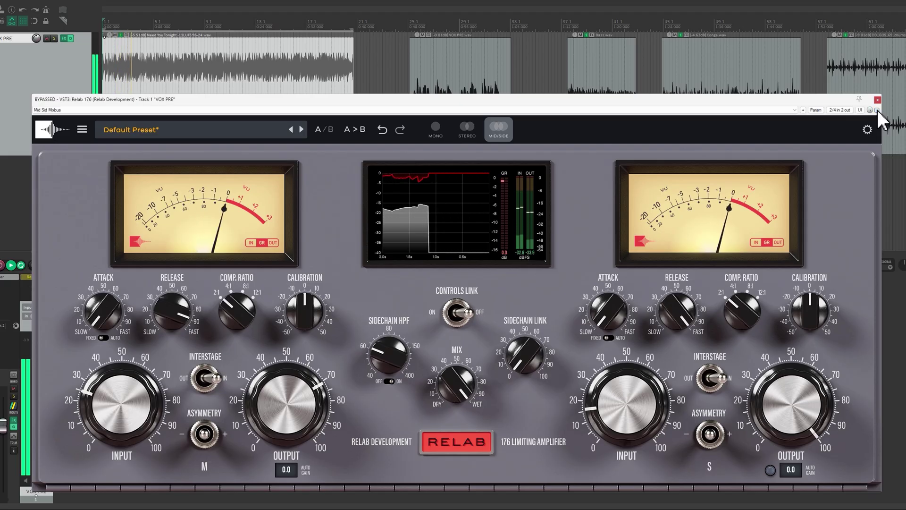
left_click(876, 110)
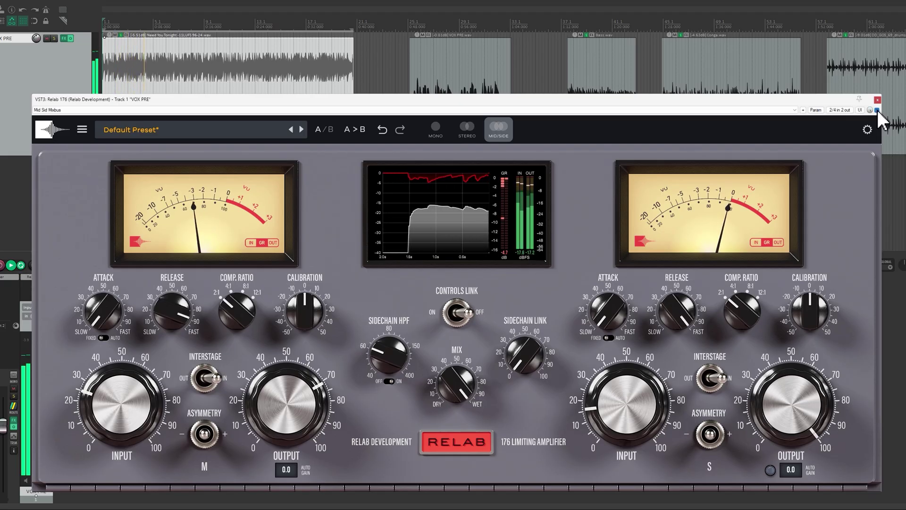
left_click(877, 110)
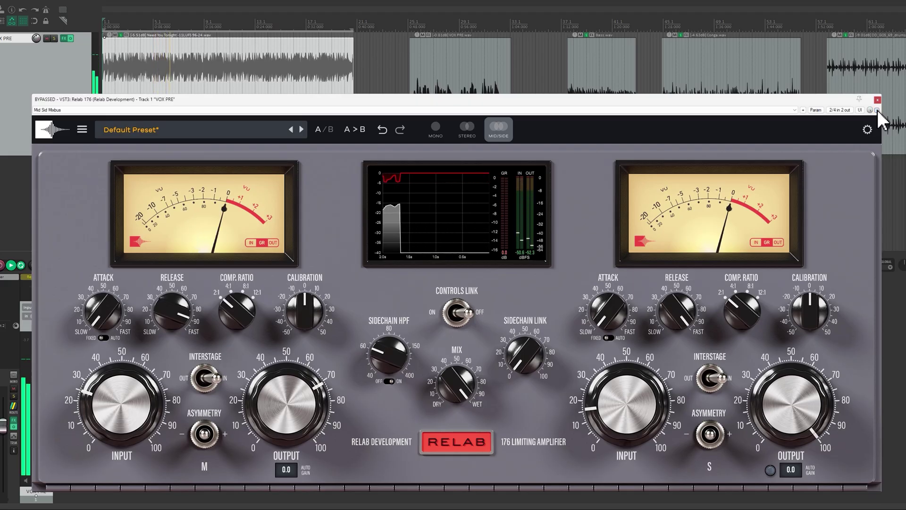
left_click(877, 110)
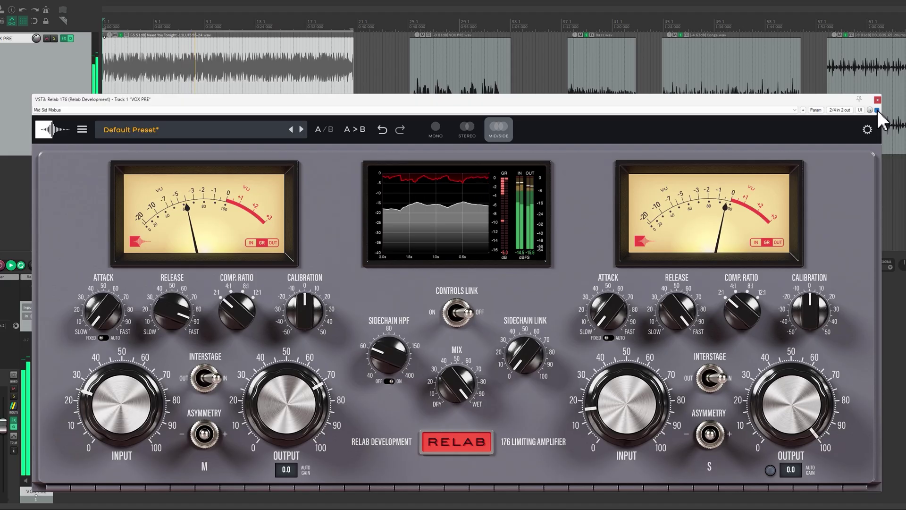
left_click(876, 110)
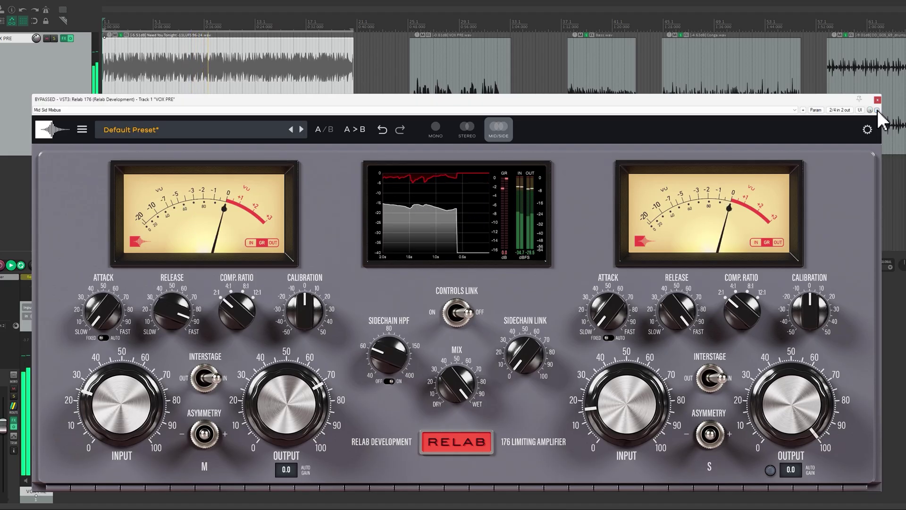
left_click(877, 110)
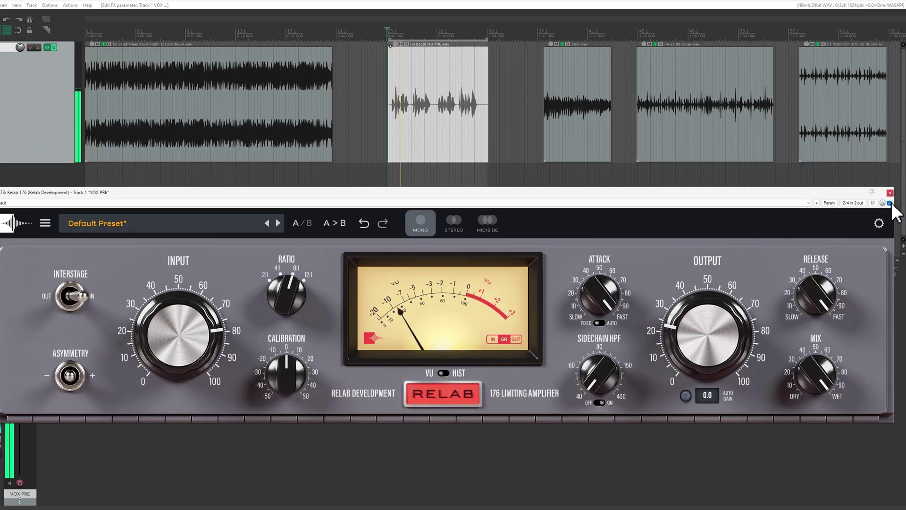
Compare the VOX PRE vocal with the mono limiter bypassed and active, and raise its output to about 25
left_click(890, 204)
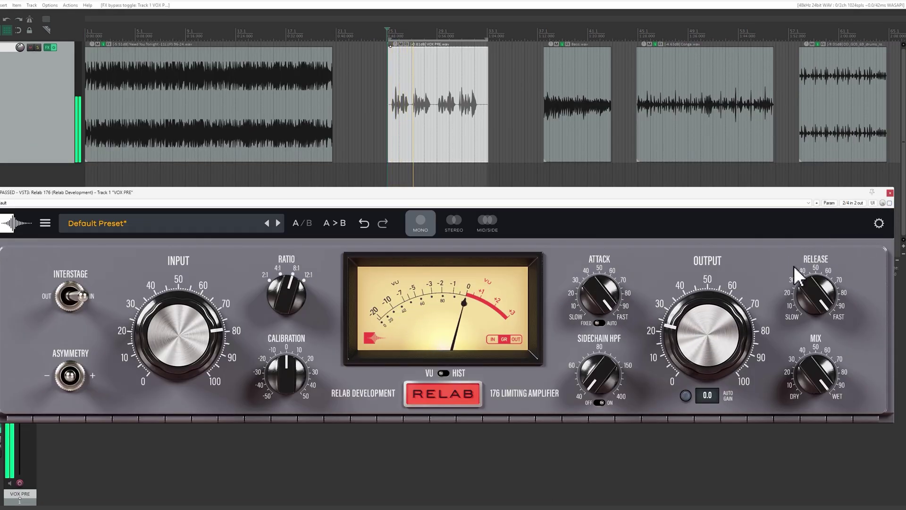
left_click(890, 203)
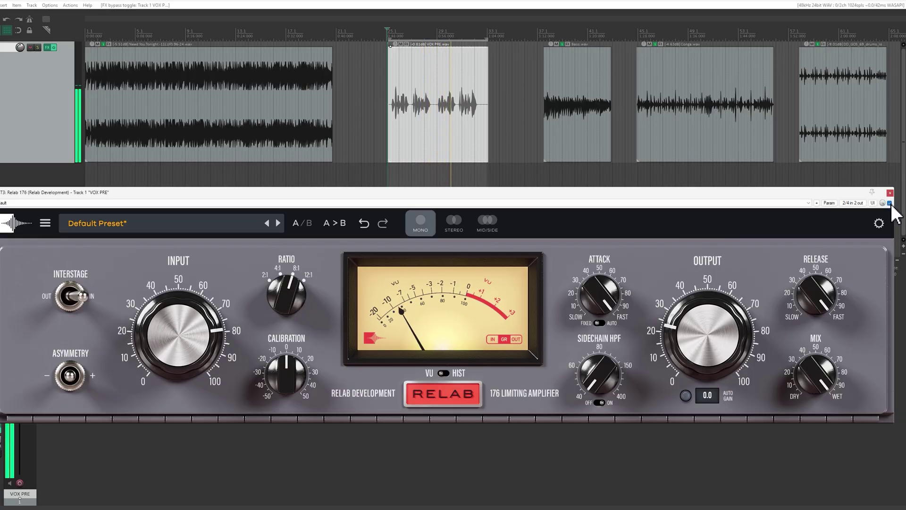
left_click_drag(670, 326, 687, 323)
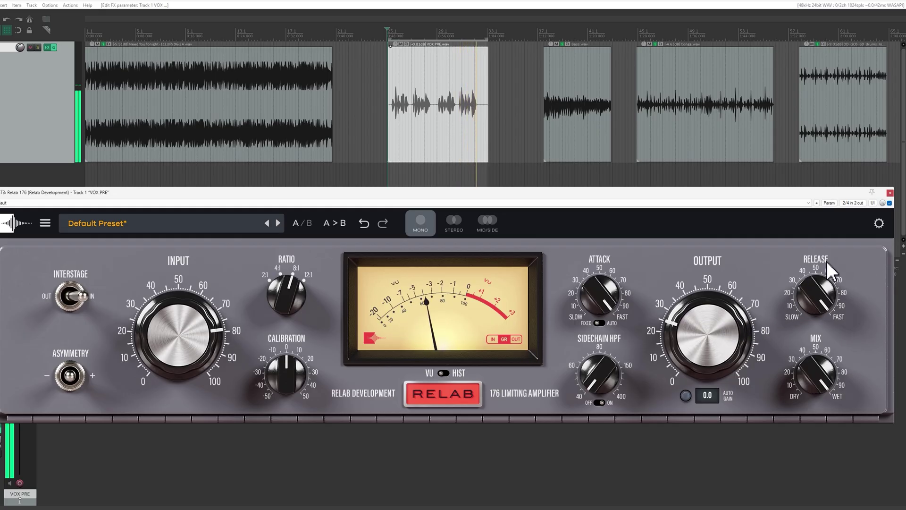
Slow the vocal limiter's attack to about 55 and its release to 50, and compare against the bypassed signal
left_click_drag(603, 287, 603, 399)
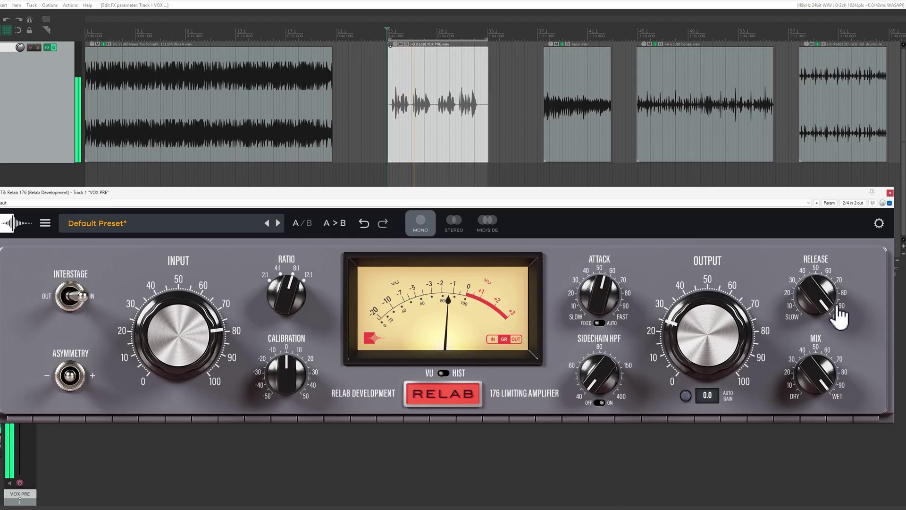
left_click_drag(840, 317, 811, 399)
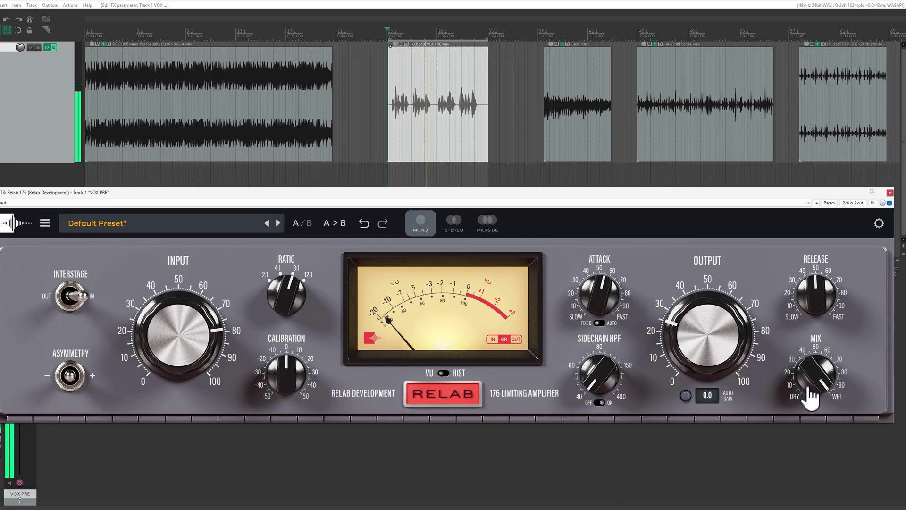
left_click(890, 203)
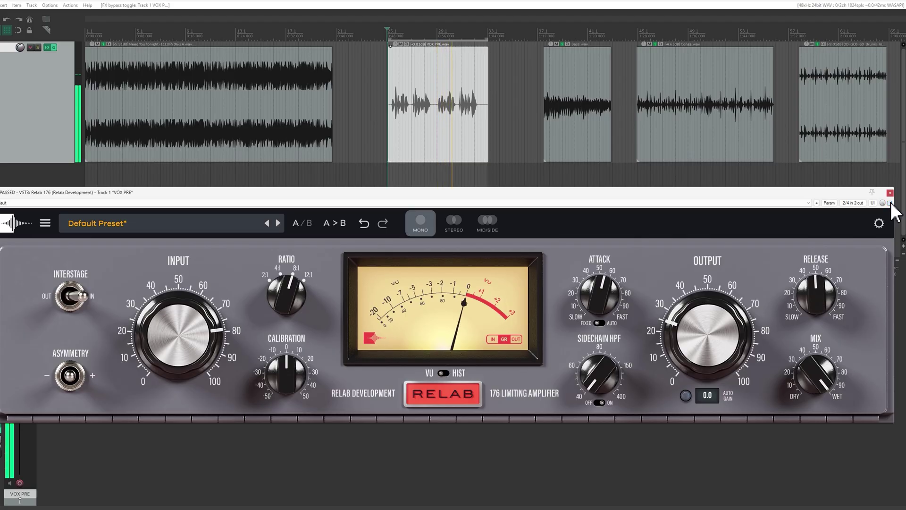
left_click(890, 203)
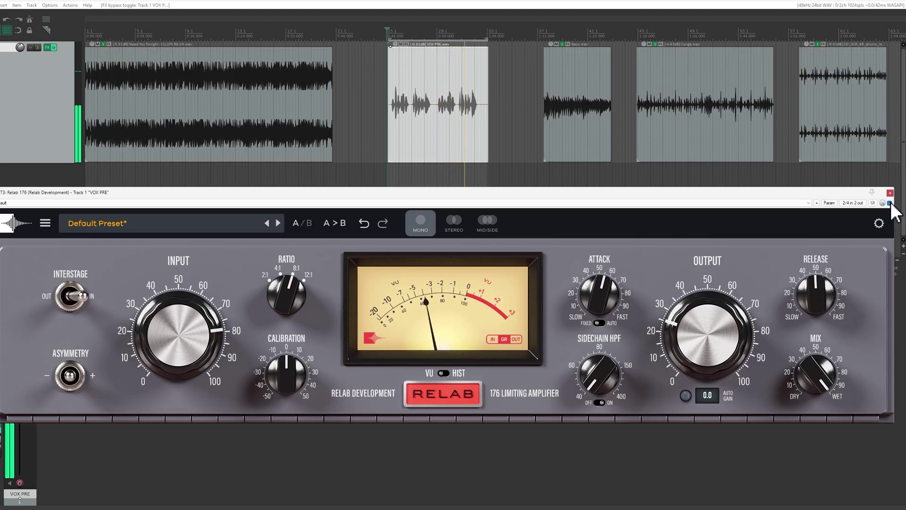
Raise the vocal limiter's output to about 35, check it against bypass, and set the ratio to 4:1
left_click_drag(704, 344, 710, 326)
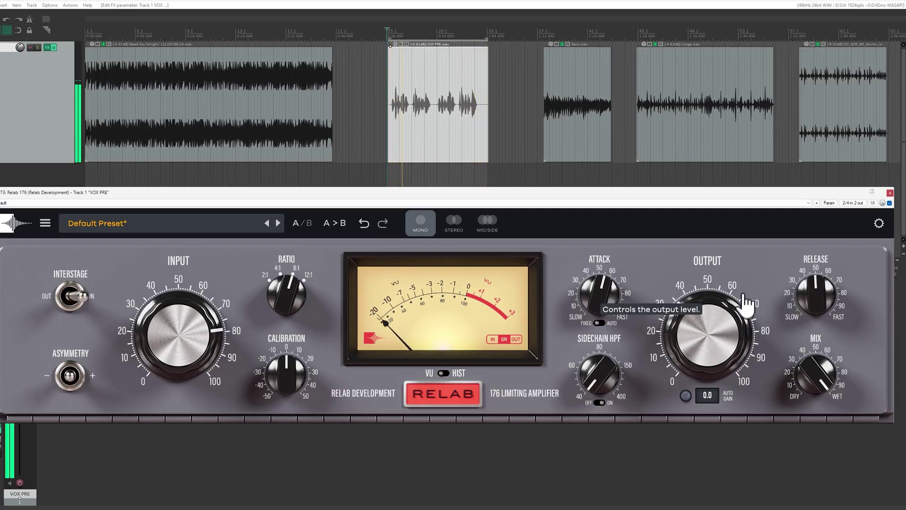
left_click(890, 203)
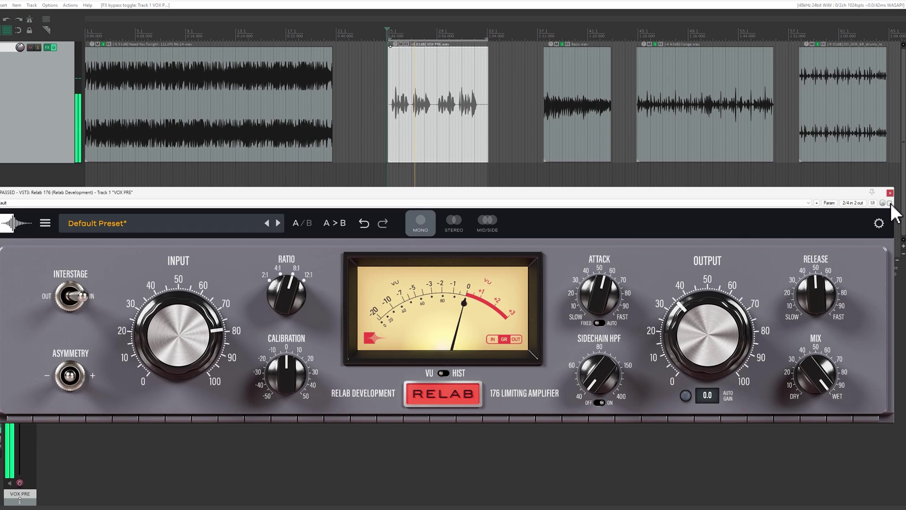
left_click(890, 204)
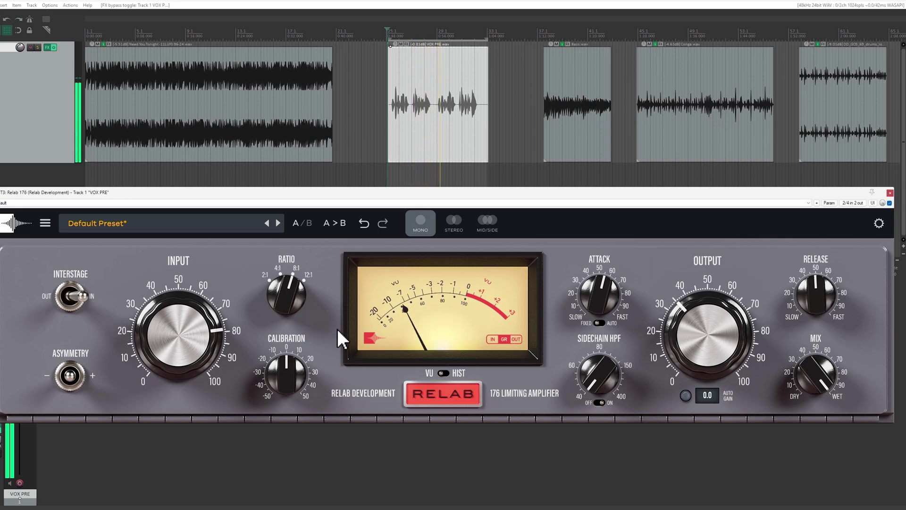
left_click(282, 306)
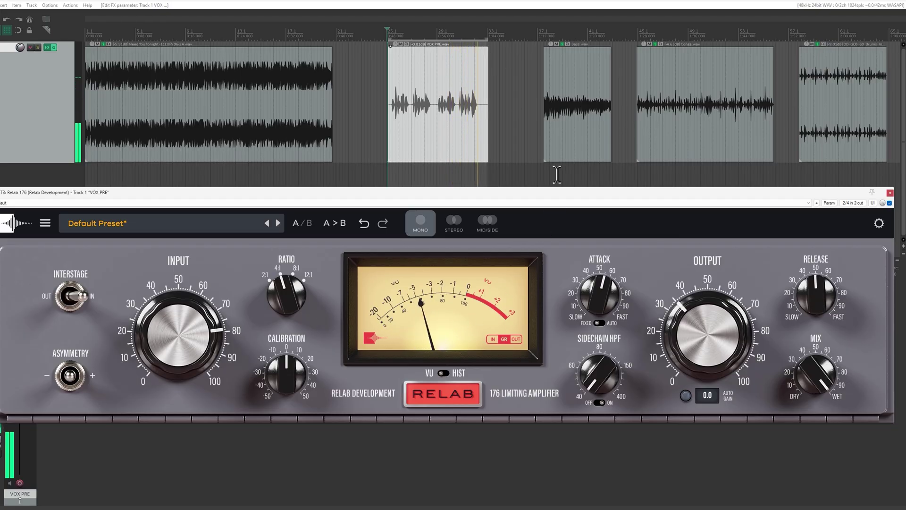
Switch playback to the Bass.wav item and compare it with the limiter bypassed and active
left_click(559, 137)
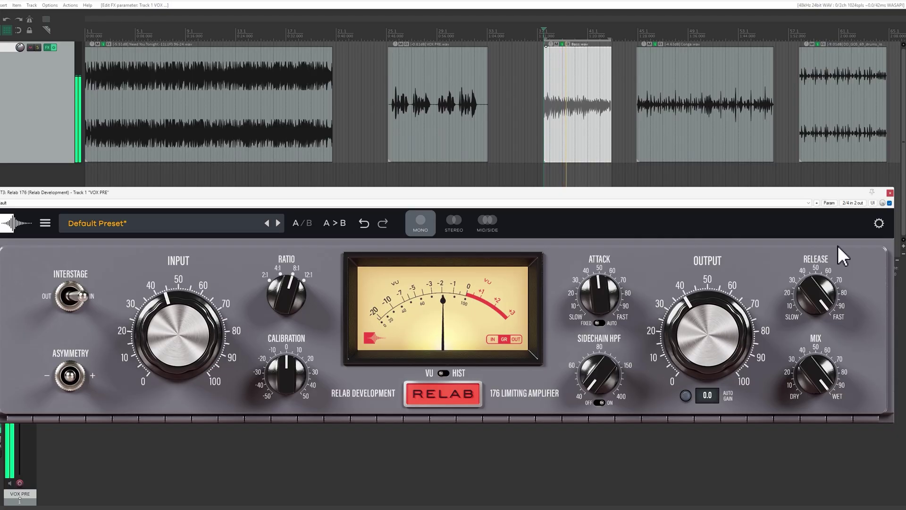
left_click(890, 203)
left_click(889, 203)
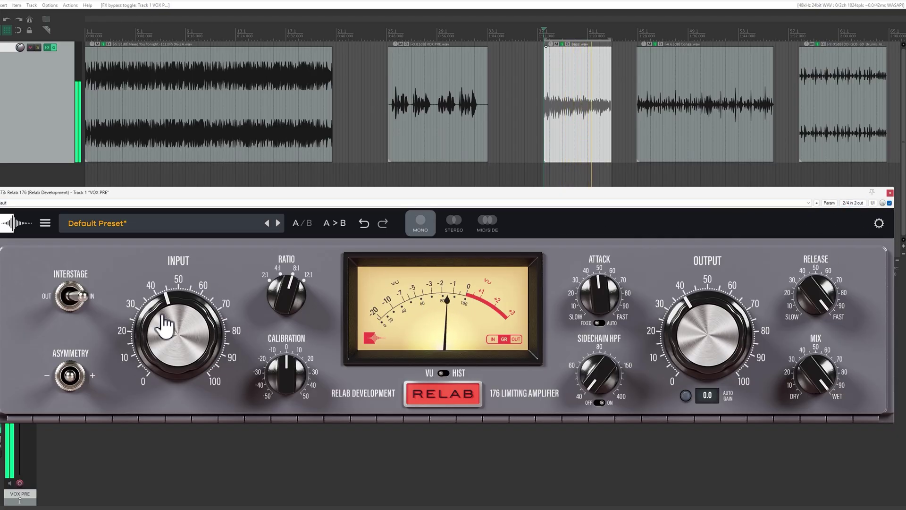
Raise the bass limiter's input to about 65 and compare the result against the bypassed signal
left_click_drag(163, 323, 195, 292)
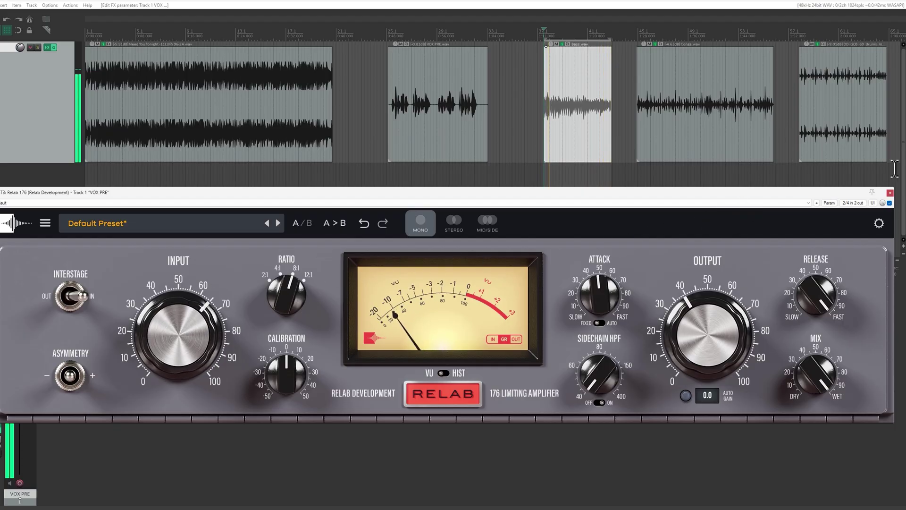
left_click(889, 203)
left_click(890, 203)
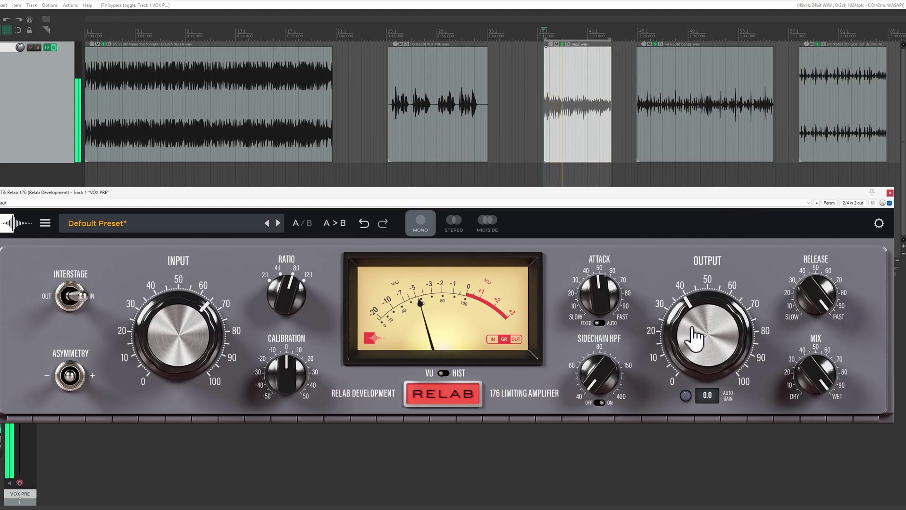
Lower the bass limiter's output to about 32 to match levels, and compare the bass bypassed and active
left_click_drag(694, 340, 688, 349)
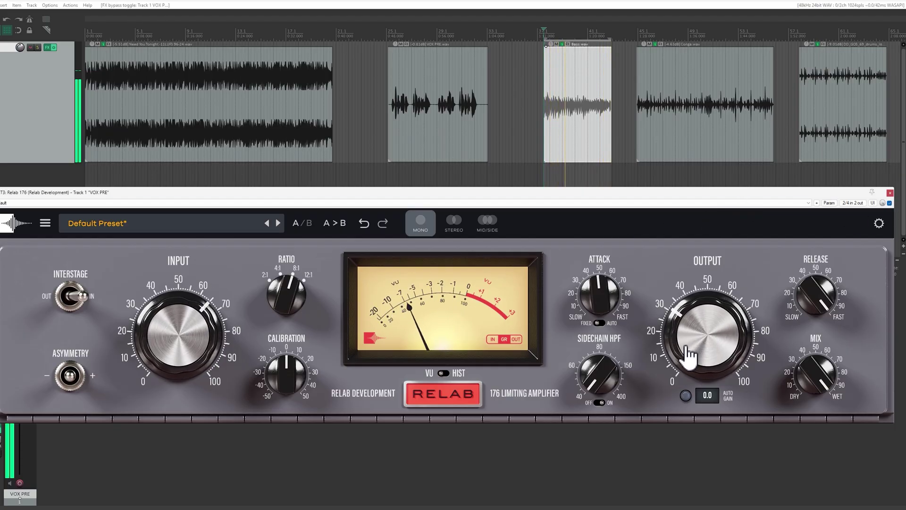
left_click(889, 203)
left_click(889, 203)
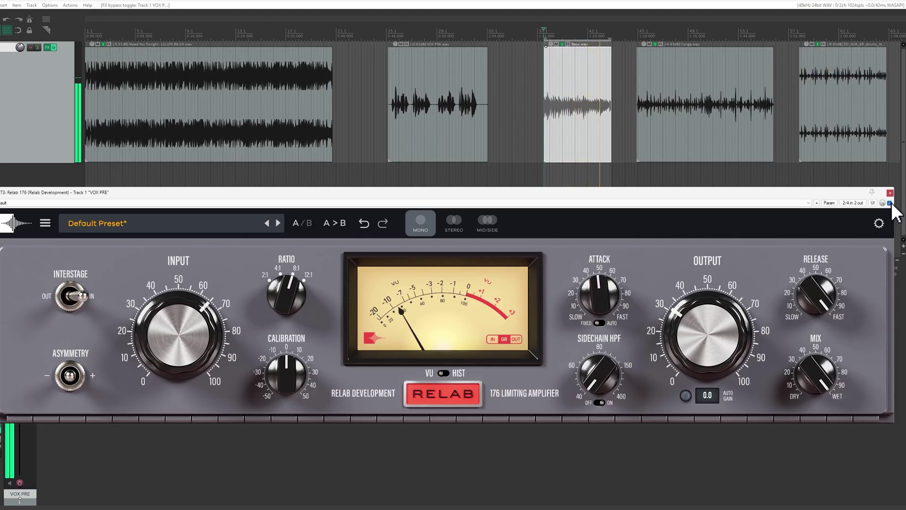
left_click(889, 203)
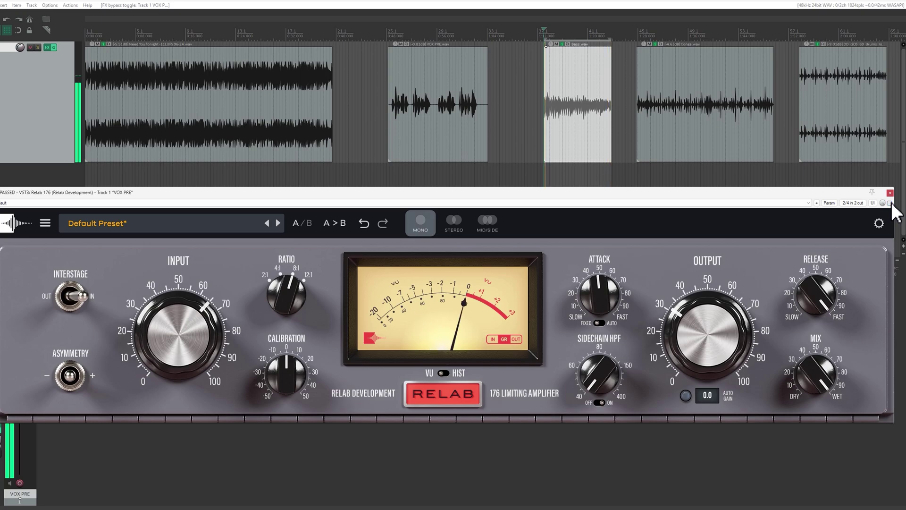
left_click(889, 202)
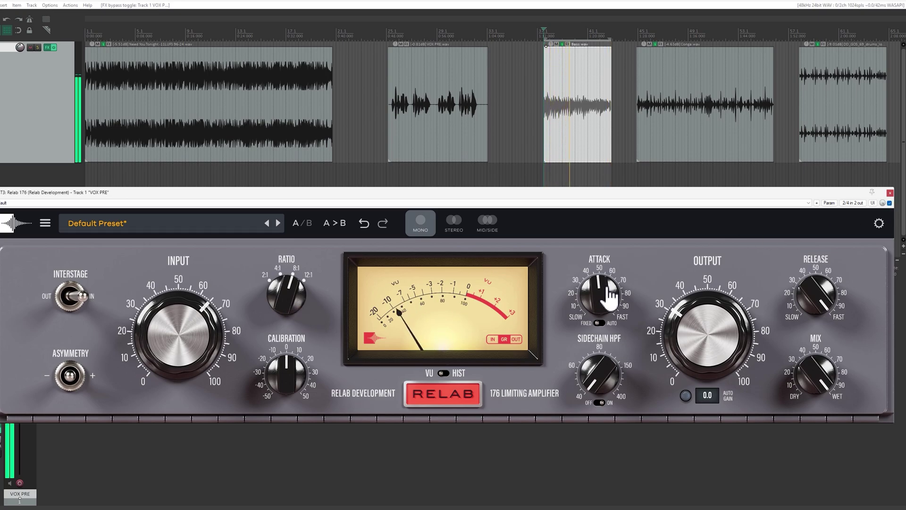
Set the bass limiter's attack and release both to 50
left_click_drag(609, 289, 619, 279)
left_click_drag(817, 289, 814, 384)
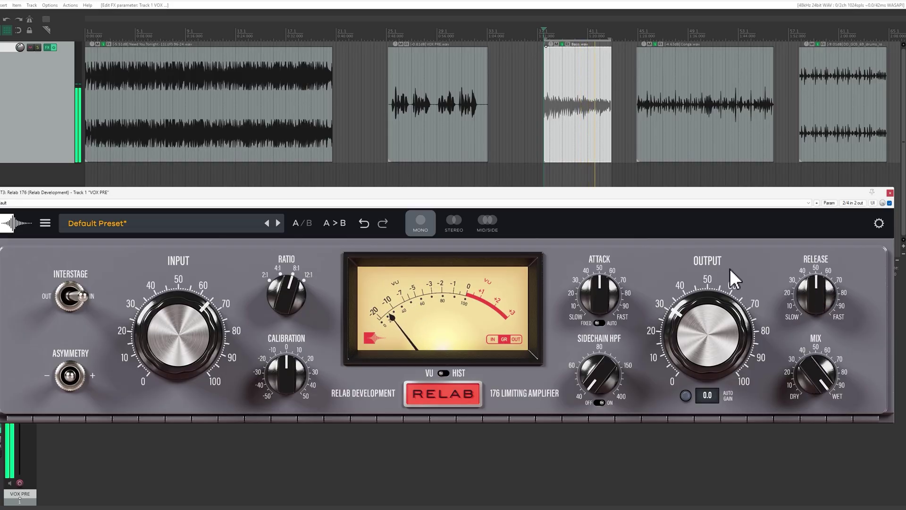
Lower the bass limiter's input to about 55, compare it against bypass, and raise the output to about 36
left_click_drag(205, 313, 193, 356)
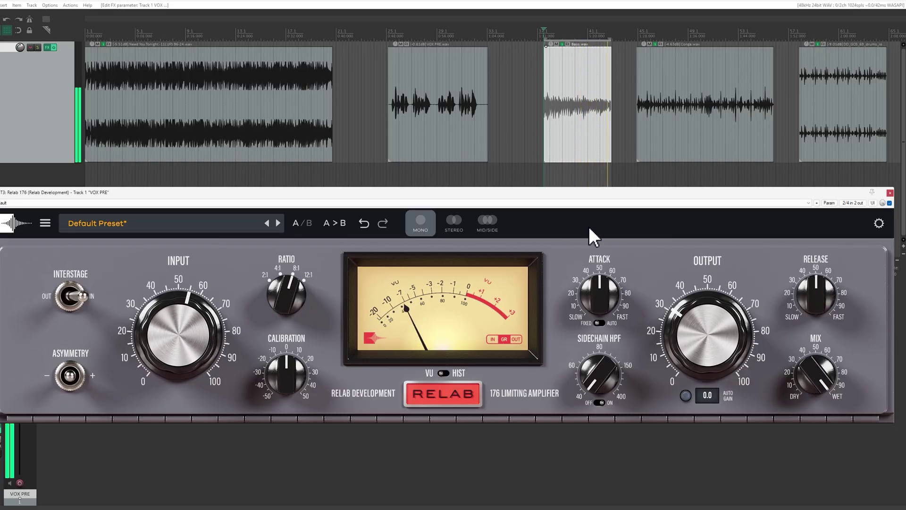
left_click(890, 203)
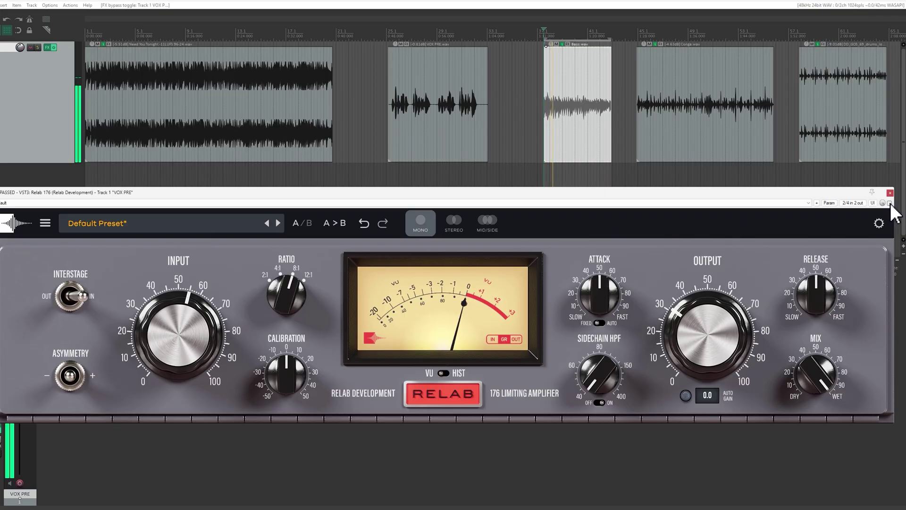
left_click(890, 203)
left_click_drag(708, 344, 708, 333)
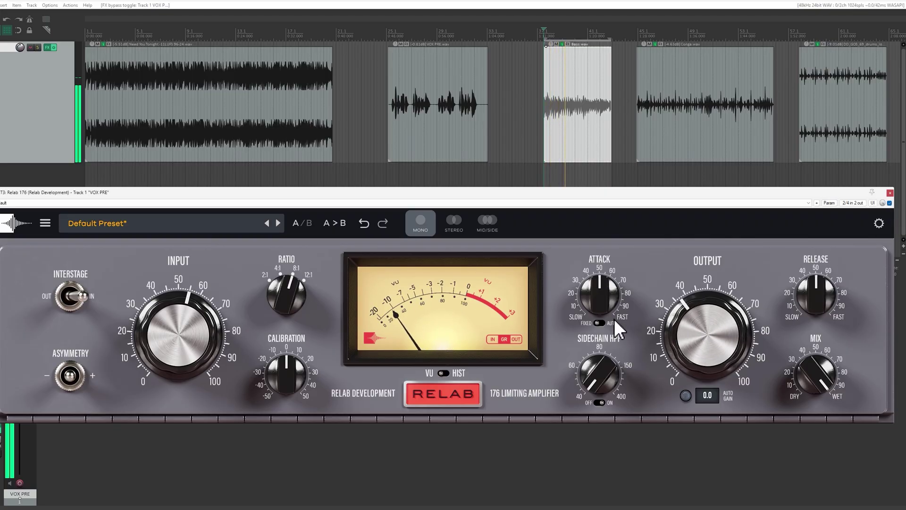
Set the bass limiter's ratio to 4:1 and input to about 74, with the interstage switched to Out
left_click_drag(292, 307, 283, 324)
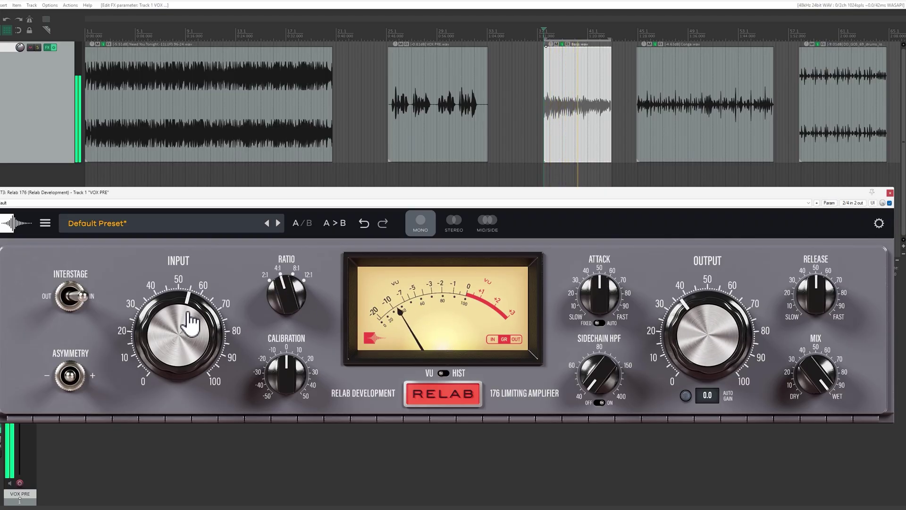
left_click_drag(186, 317, 210, 286)
left_click(72, 295)
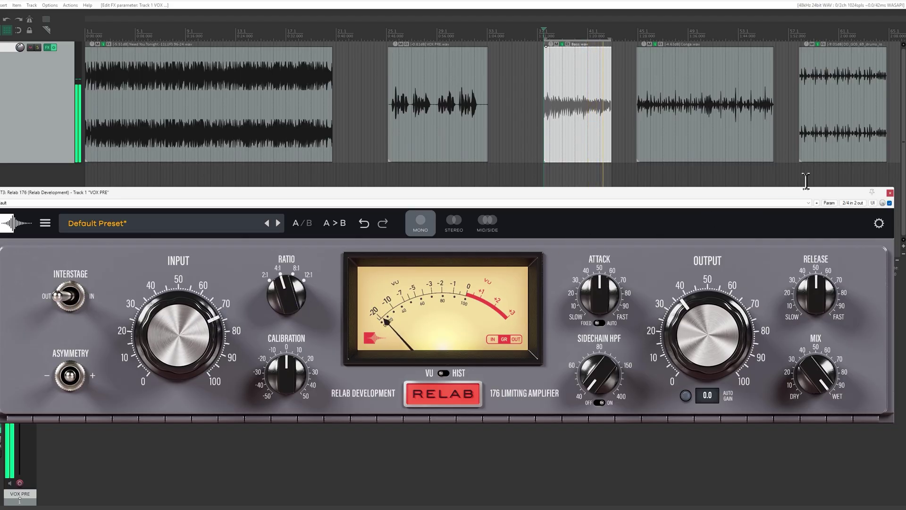
Compare the bass with the limiter bypassed and active, and raise the output to about 42
left_click(890, 203)
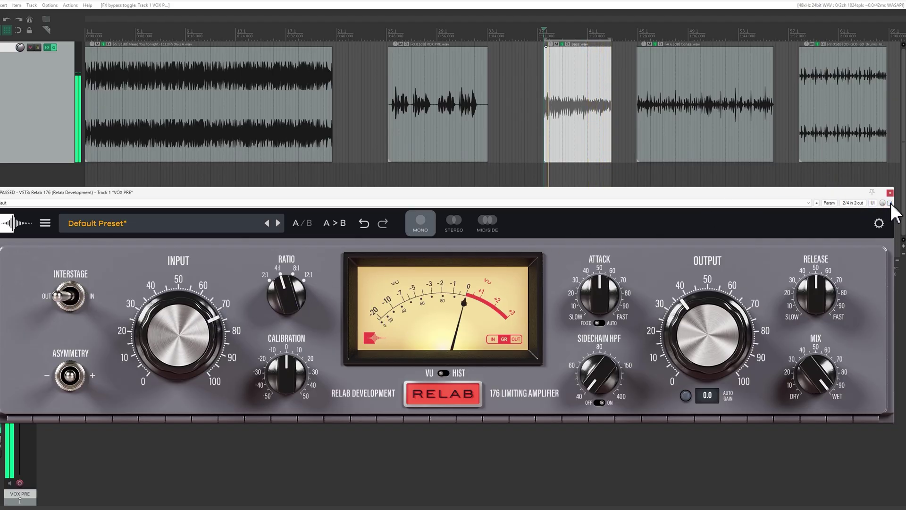
left_click(890, 204)
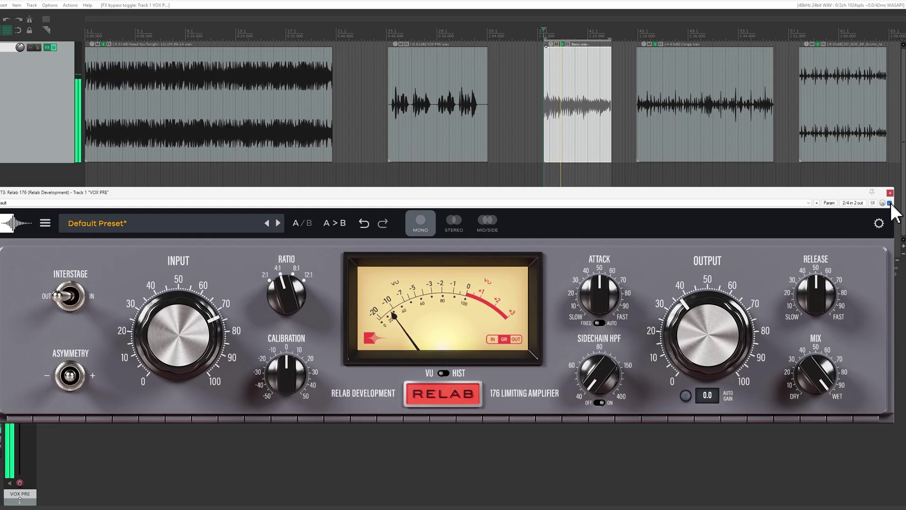
left_click_drag(687, 340, 693, 336)
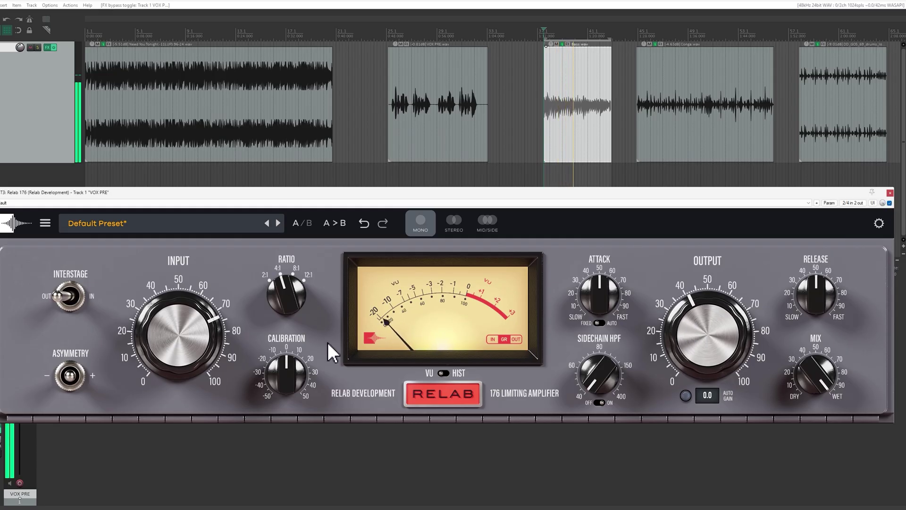
Lower the bass limiter's input to about 37, compare it against bypass, and raise the output to 50
left_click_drag(202, 348, 177, 425)
left_click(889, 203)
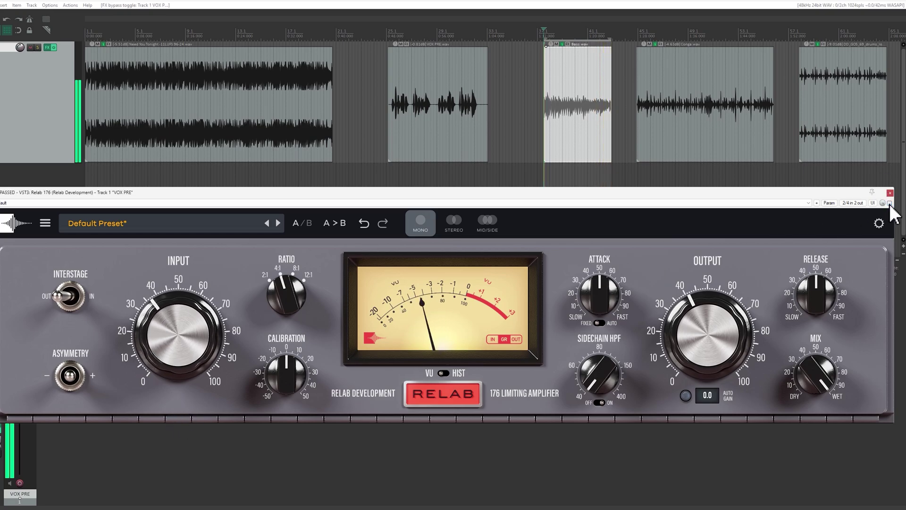
left_click(890, 203)
left_click_drag(700, 332, 707, 307)
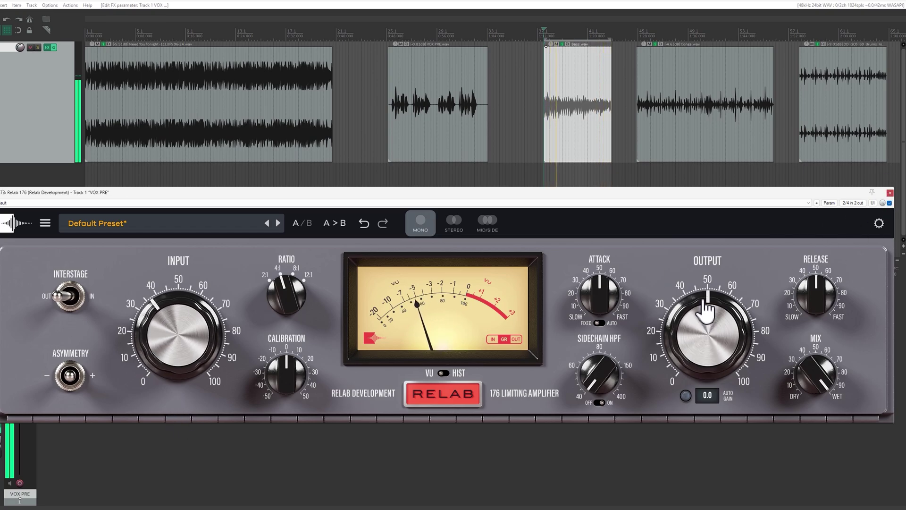
Set the bass limiter's release to its fastest position and compare the result with the bypassed signal
left_click_drag(805, 274, 846, 253)
left_click(890, 203)
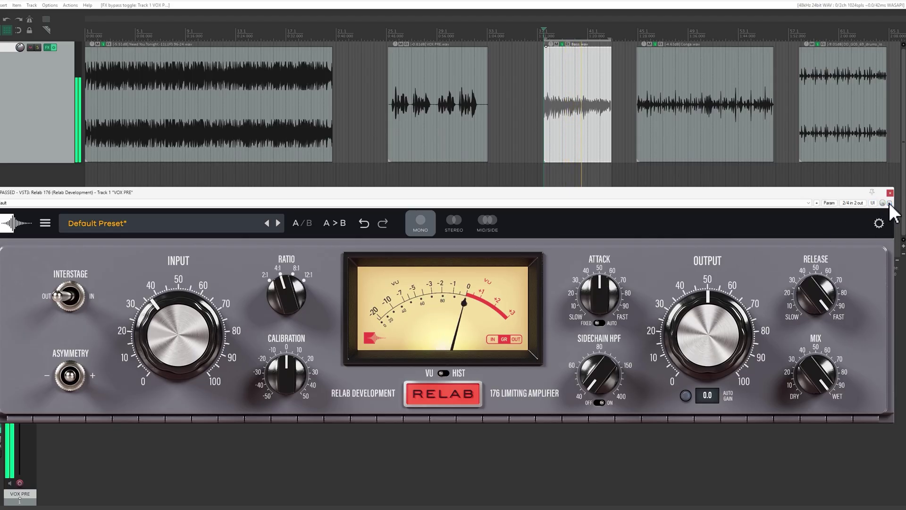
left_click(889, 203)
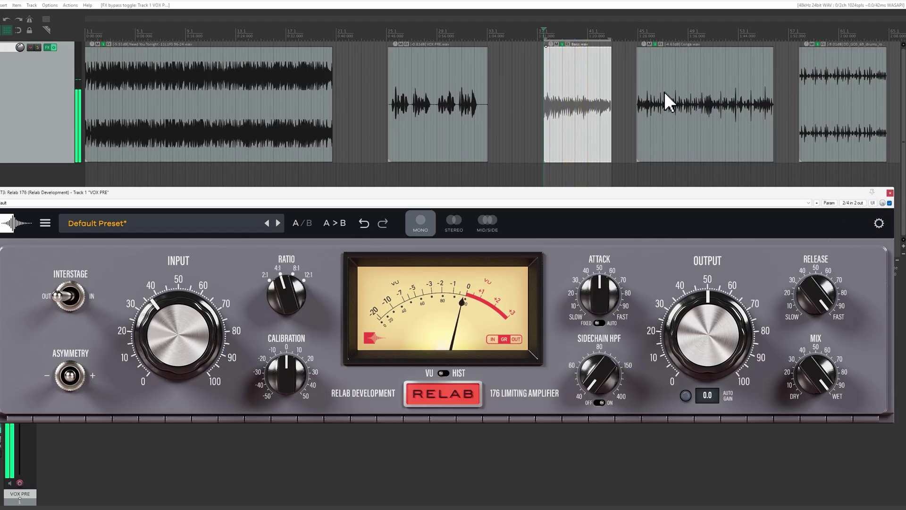
Switch playback to the Conga.wav item and compare it with the limiter bypassed and active
left_click(667, 98)
left_click(890, 203)
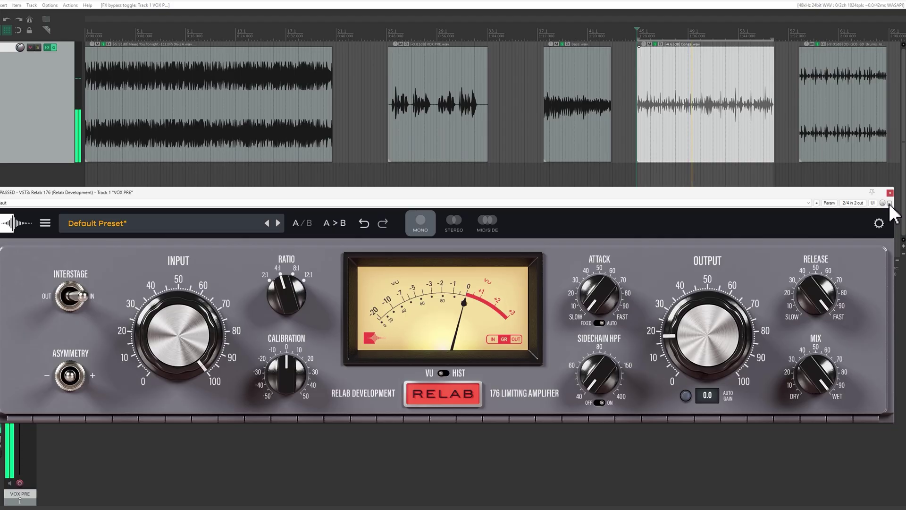
left_click(890, 203)
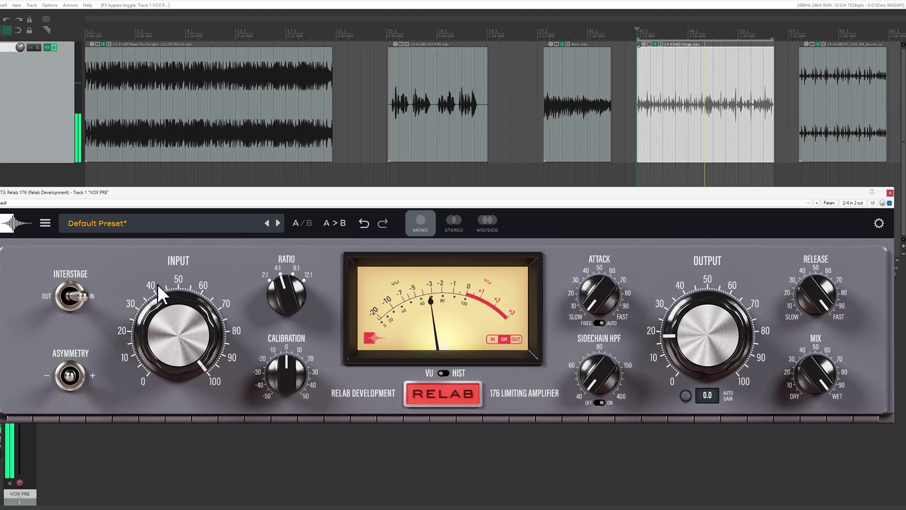
Switch the conga limiter's interstage to Out and compare the result against the bypassed signal
left_click(75, 295)
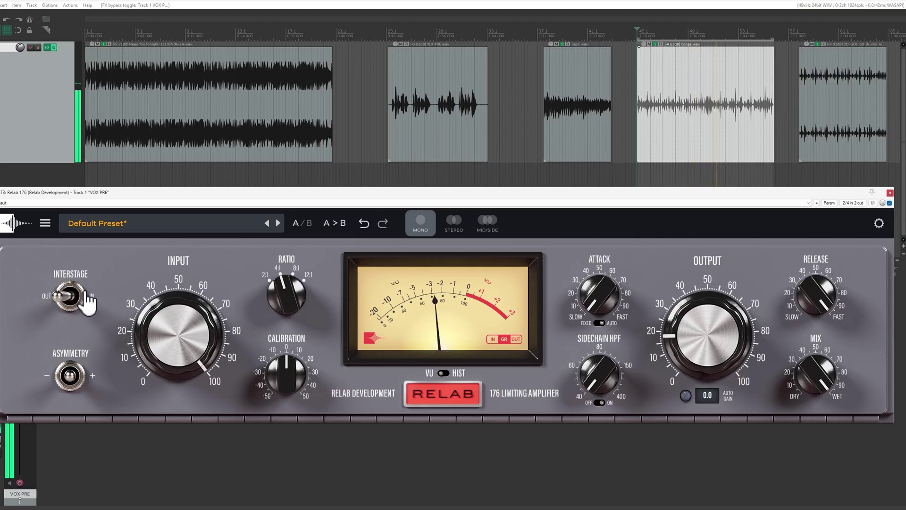
left_click(889, 203)
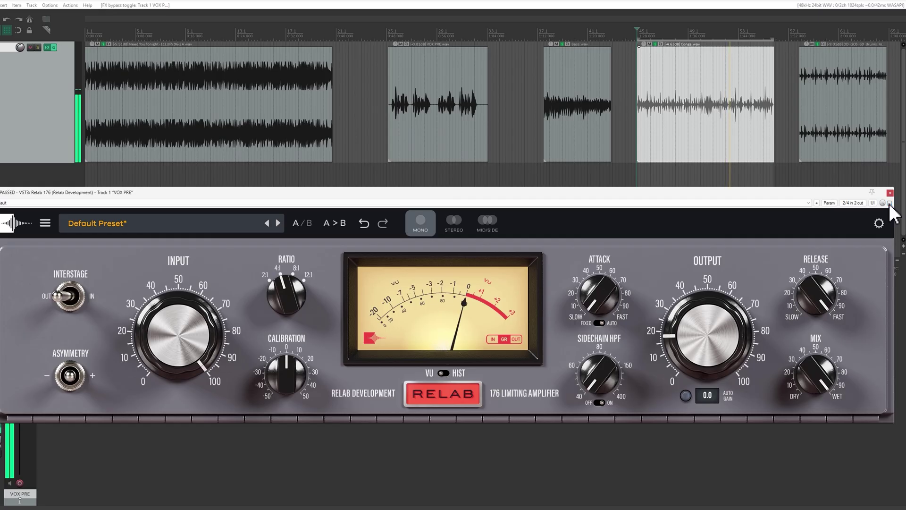
left_click(889, 203)
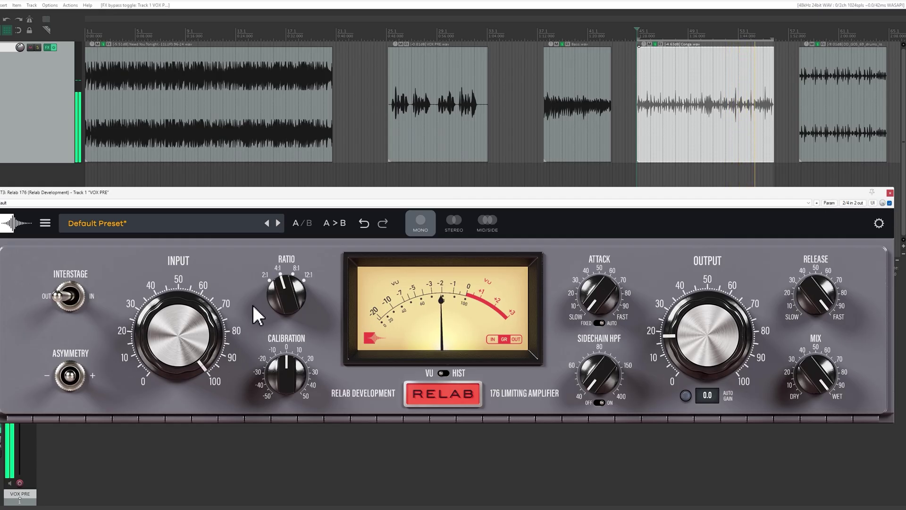
Set the conga limiter's ratio to 8:1 and calibration to 50, and compare bypassed and active repeatedly
left_click(287, 293)
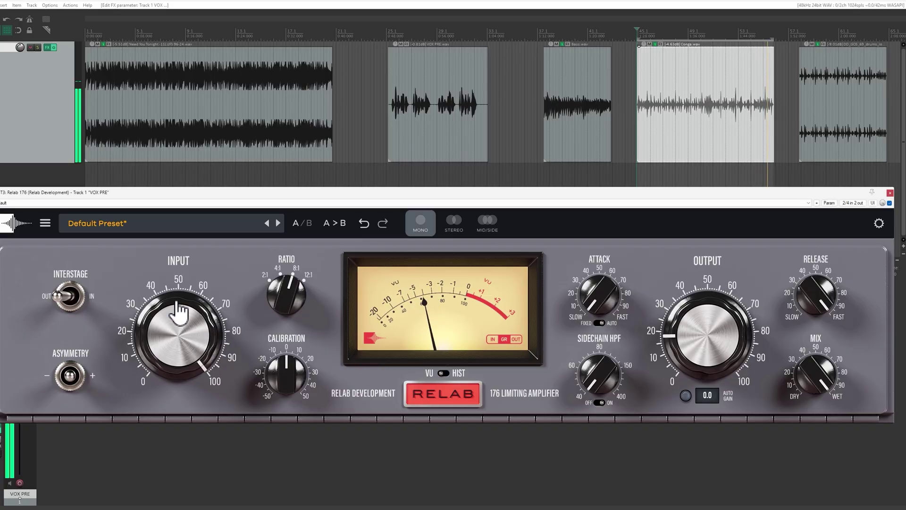
left_click_drag(287, 383, 356, 274)
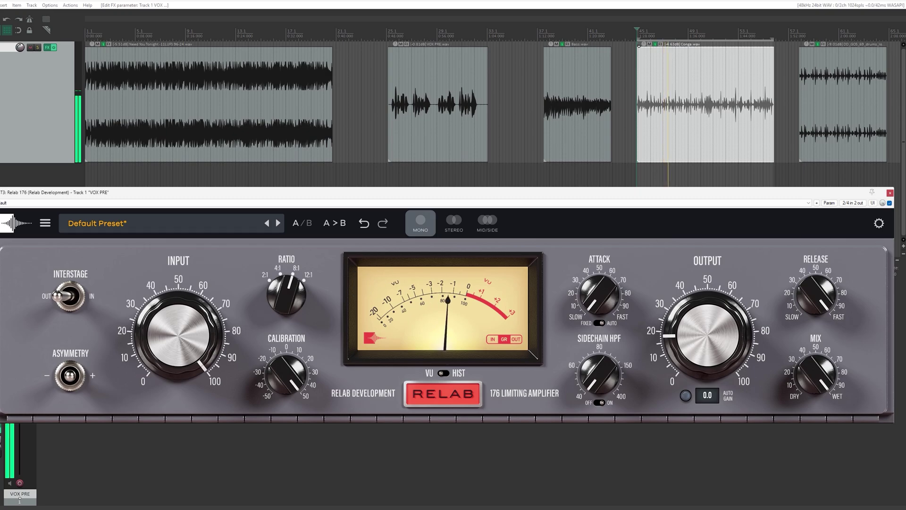
left_click(890, 204)
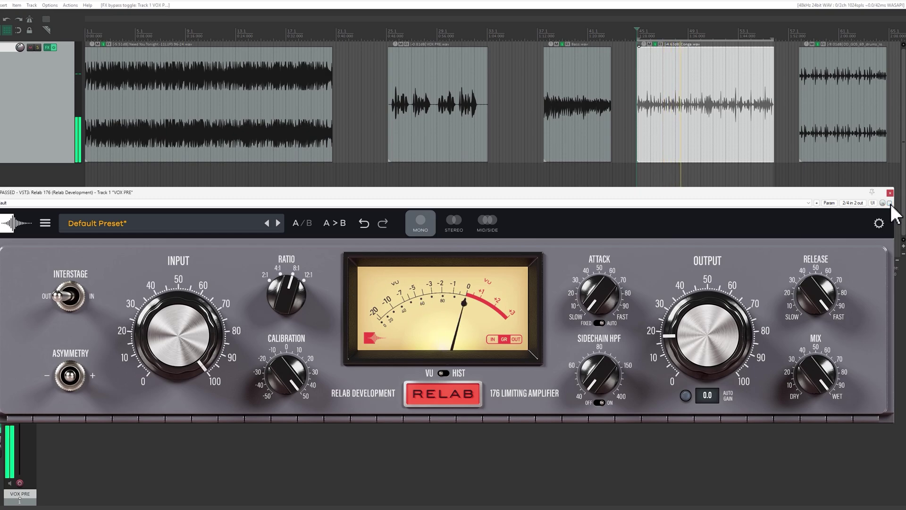
left_click(890, 204)
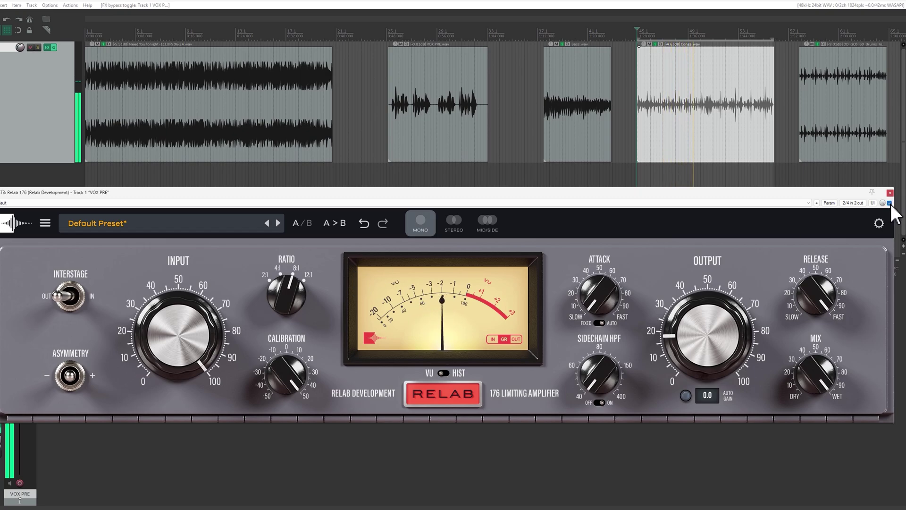
left_click(889, 204)
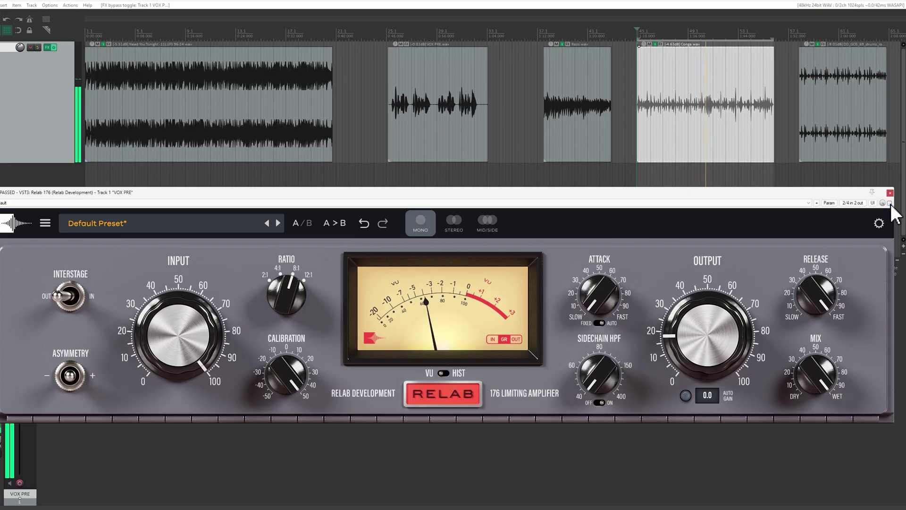
left_click(890, 204)
Try the conga limiter's calibration at -50 against bypass, and reset the calibration to 0
left_click_drag(272, 377, 279, 394)
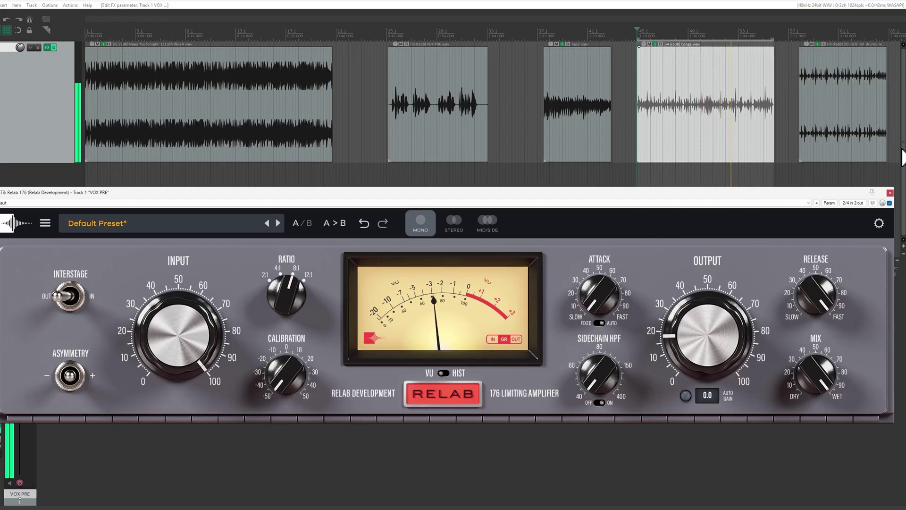
left_click(889, 203)
left_click(890, 203)
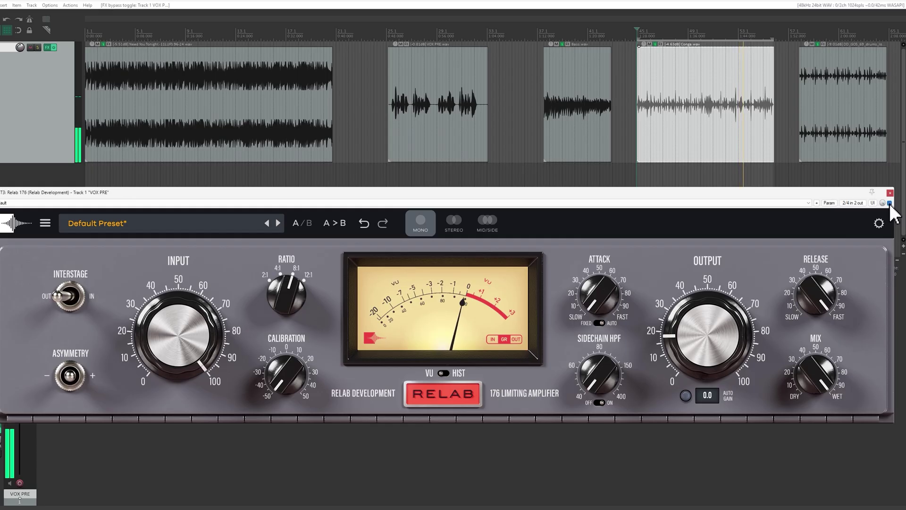
double_click(293, 382)
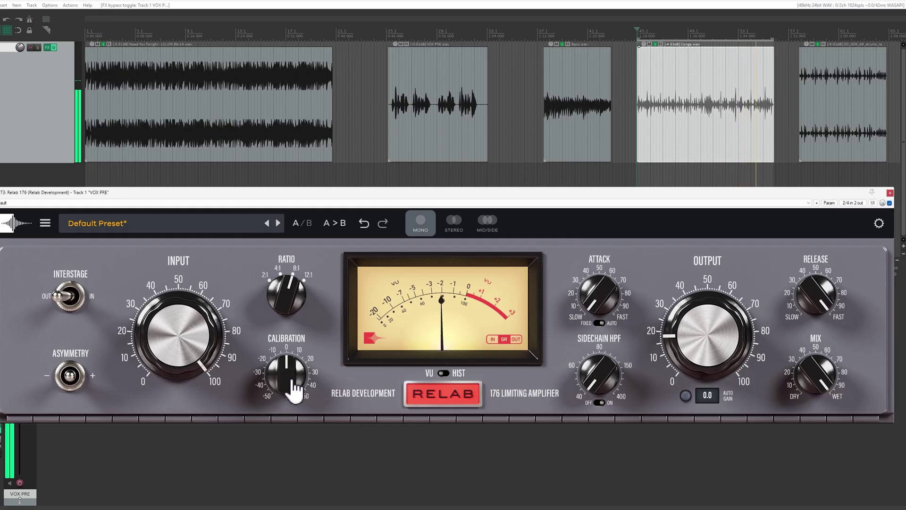
Set the conga limiter's input to about 95 and attack to 50, and compare the result against bypass
left_click_drag(188, 314, 178, 334)
left_click_drag(592, 244, 677, 133)
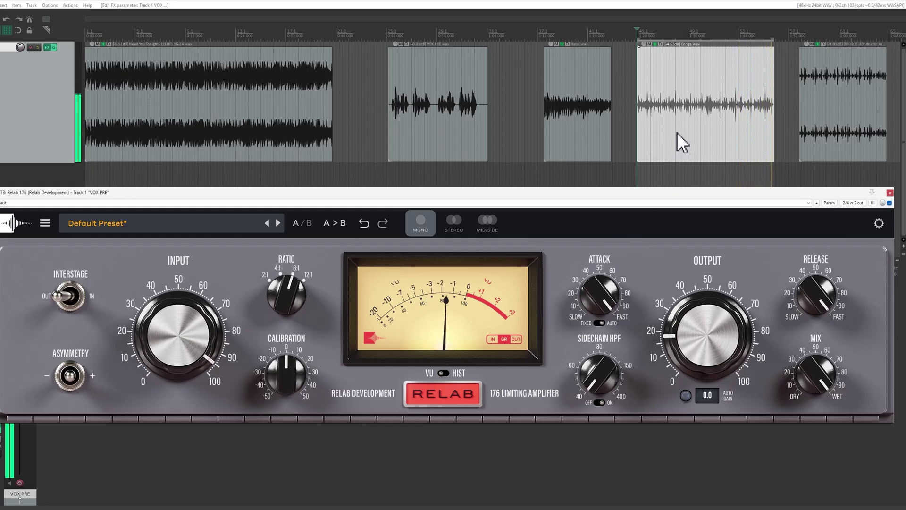
double_click(606, 299)
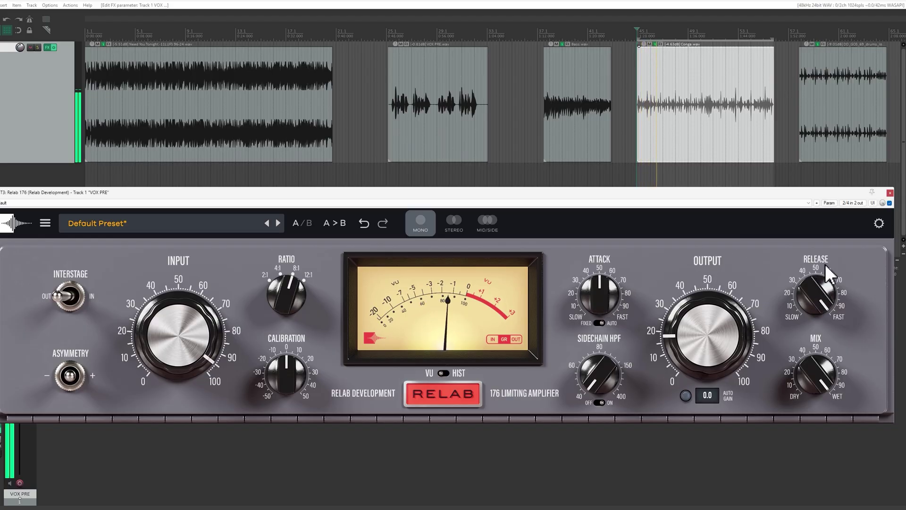
left_click(889, 203)
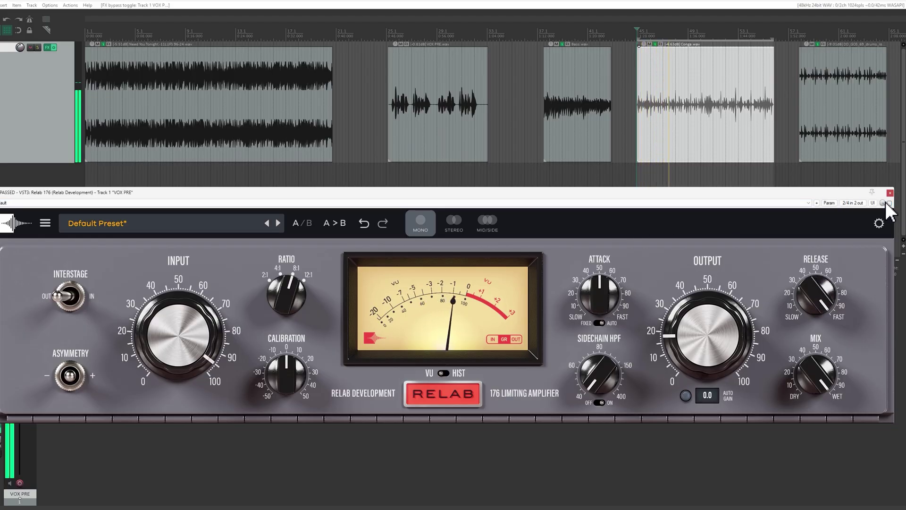
left_click(889, 203)
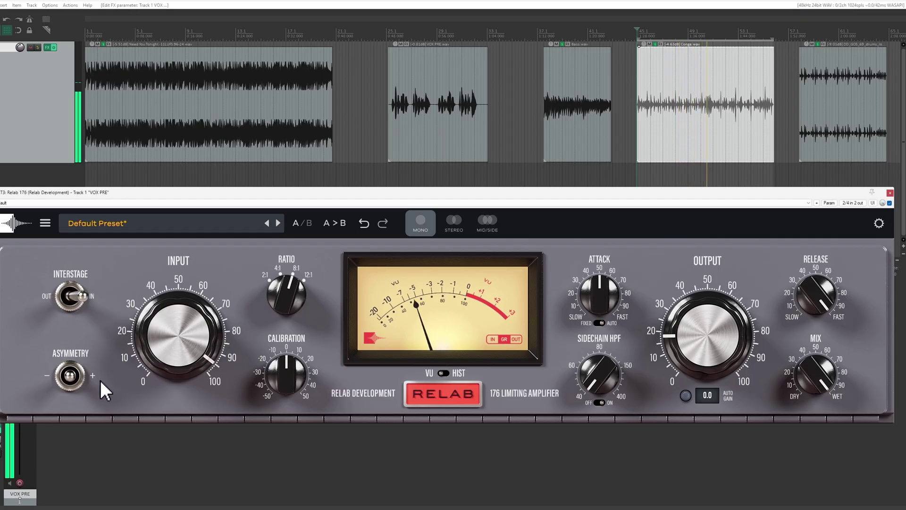
Try the conga limiter's asymmetry at plus and at minus, returning it to neutral
left_click(70, 376)
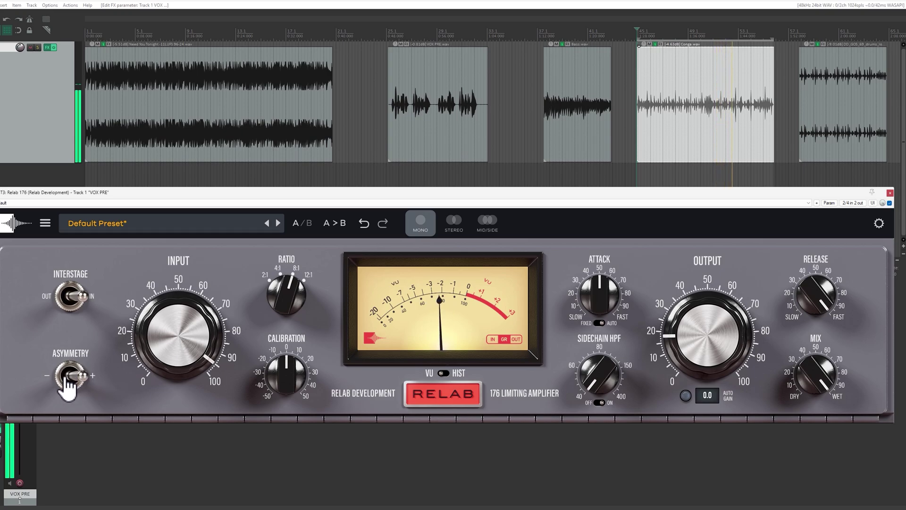
left_click(67, 378)
left_click(67, 377)
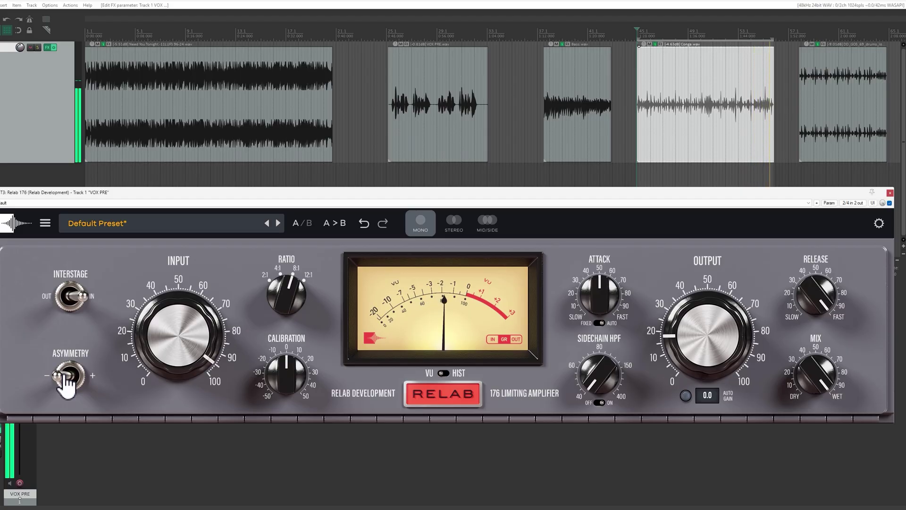
left_click(67, 378)
Switch playback to the drums item, compare it with the limiter bypassed and active, and set the interstage to Out
left_click(845, 87)
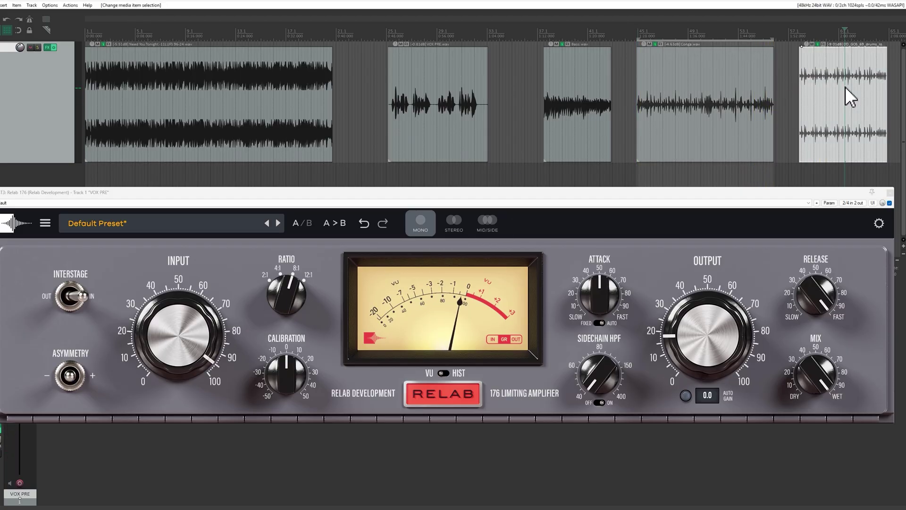
double_click(845, 86)
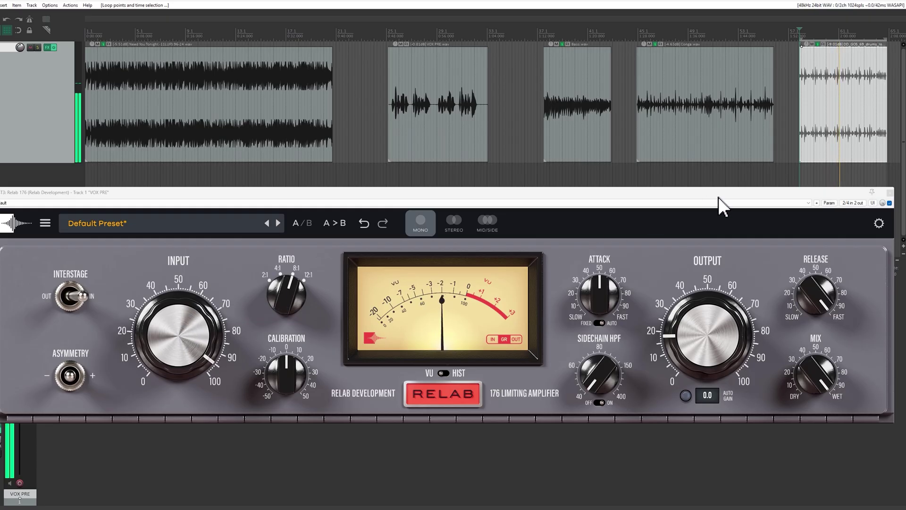
left_click(890, 203)
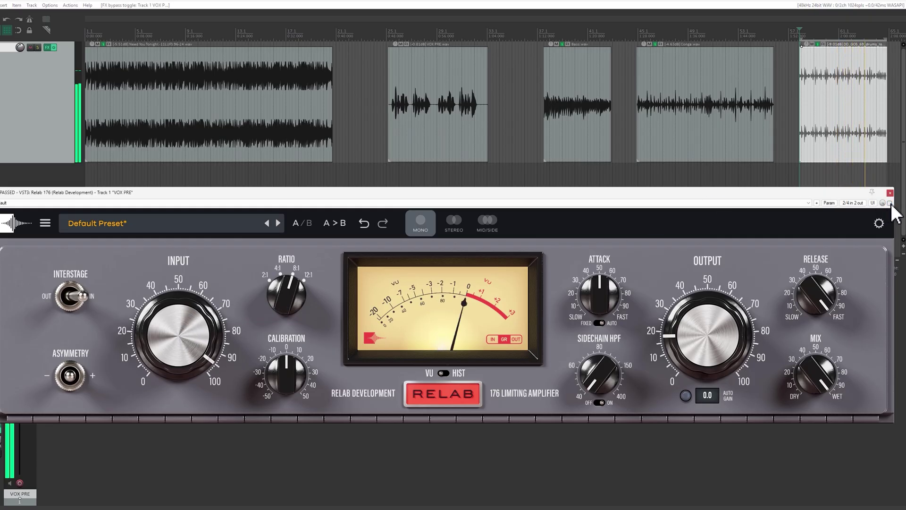
left_click(889, 203)
left_click(73, 296)
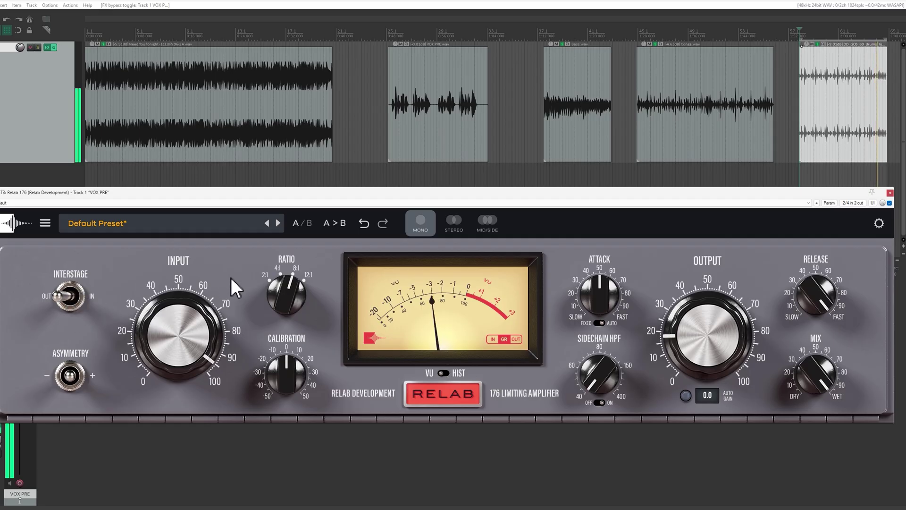
Raise the drums limiter's input to nearly 100, set the ratio to 4:1, fine-tune the output, and compare against bypass
left_click_drag(186, 324, 187, 313)
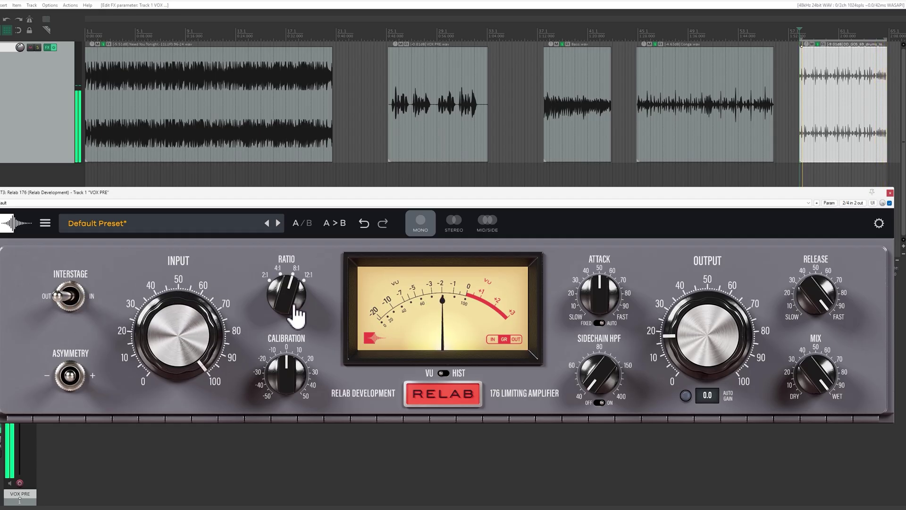
left_click_drag(296, 315, 289, 319)
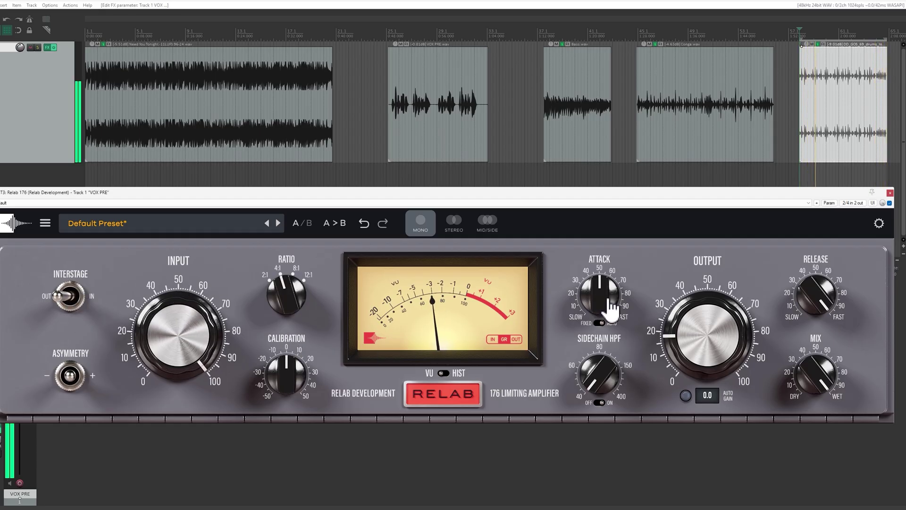
scroll(714, 330, "up", 1)
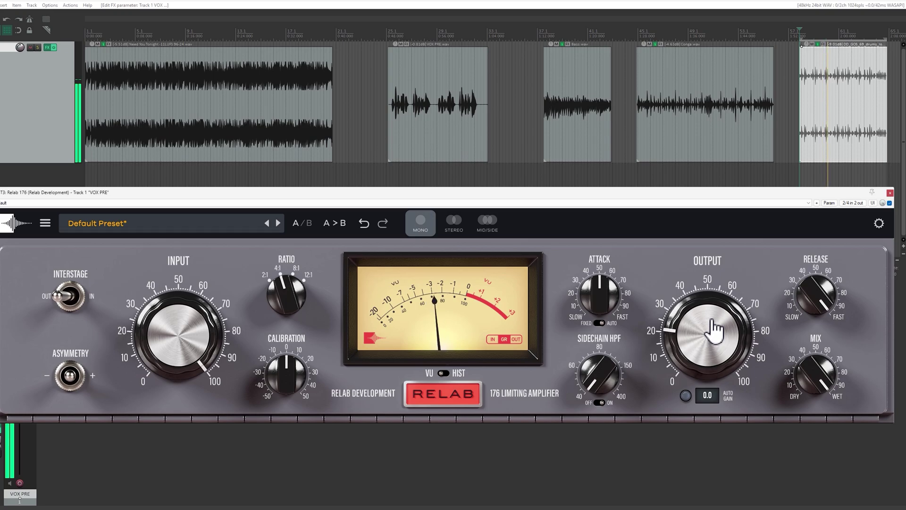
scroll(714, 330, "down", 1)
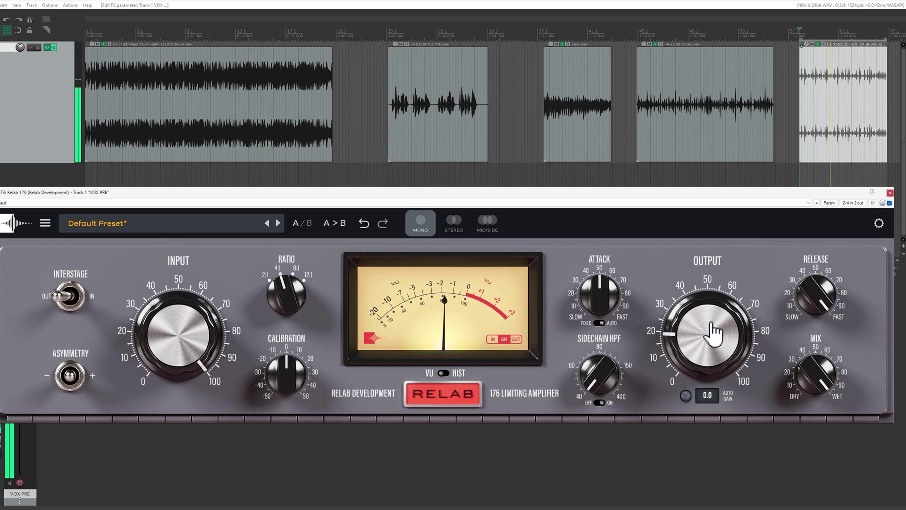
left_click(890, 203)
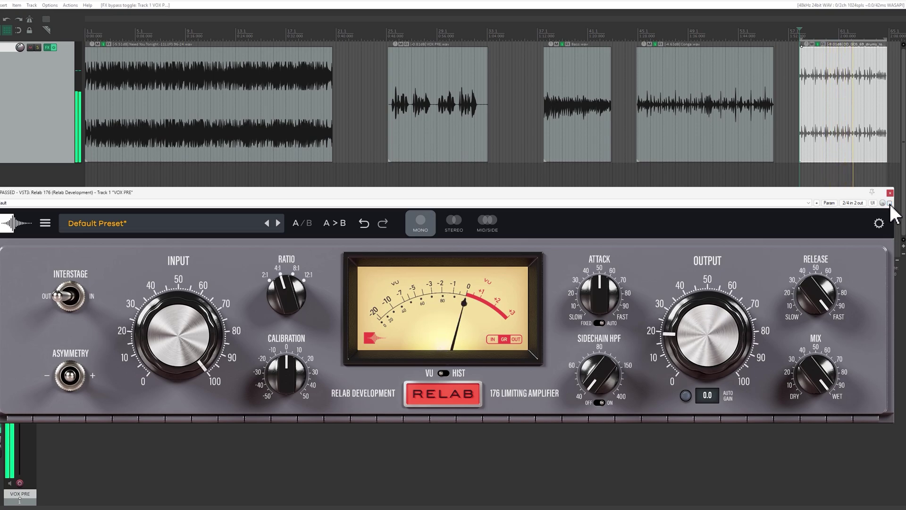
left_click(889, 203)
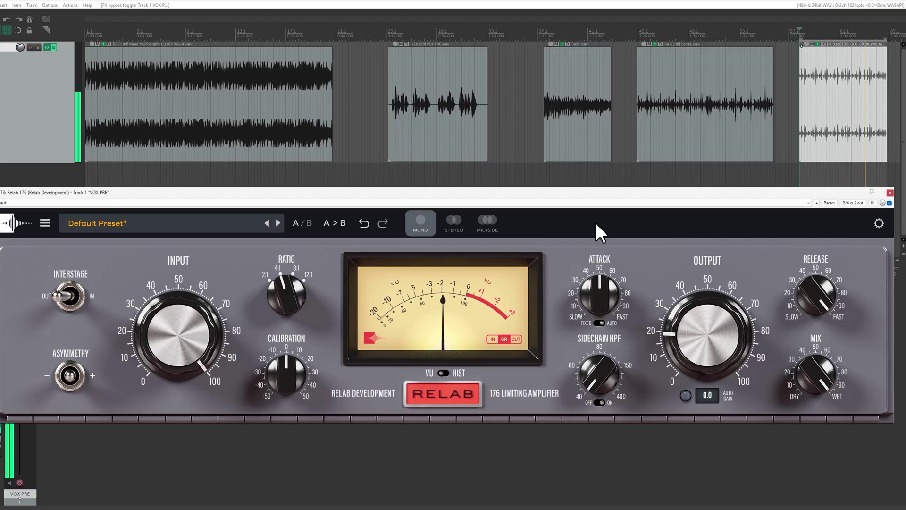
Set the drums limiter's ratio to 8:1, and try the attack at 100 before setting it to 0
scroll(202, 337, "down", 1)
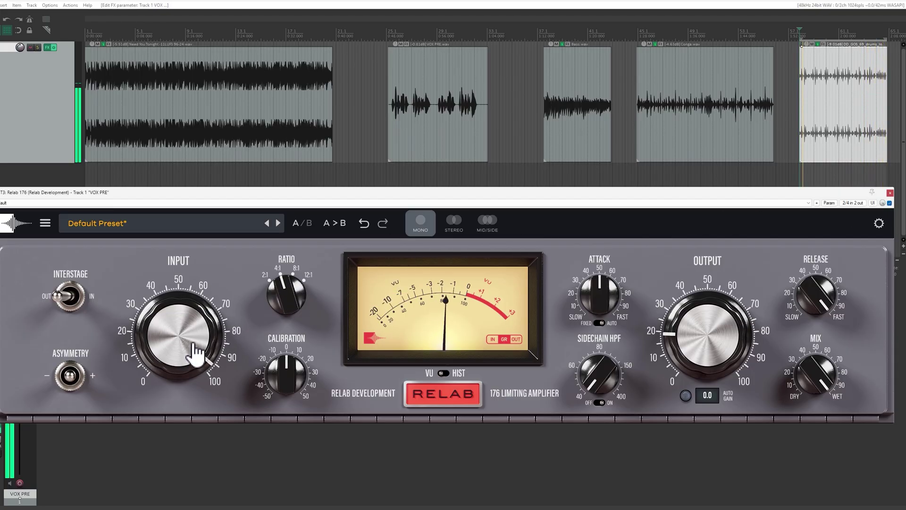
scroll(284, 292, "up", 1)
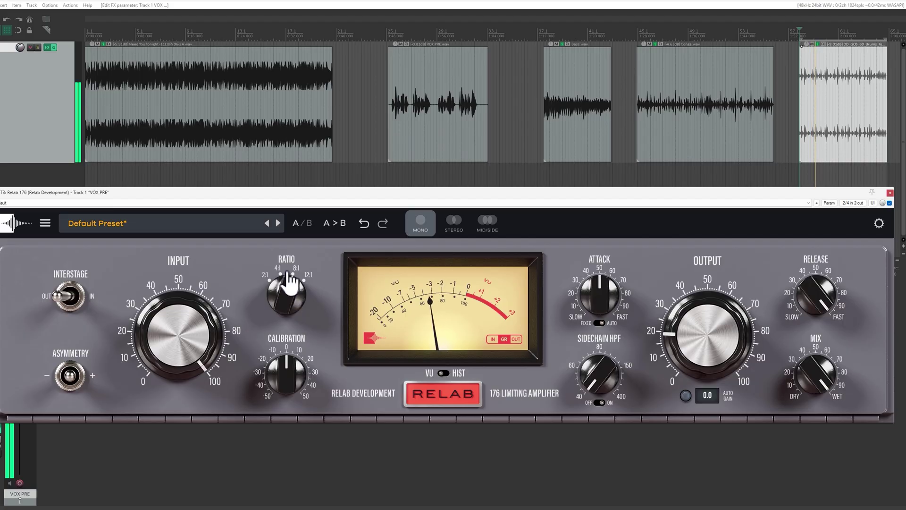
scroll(618, 273, "up", 3)
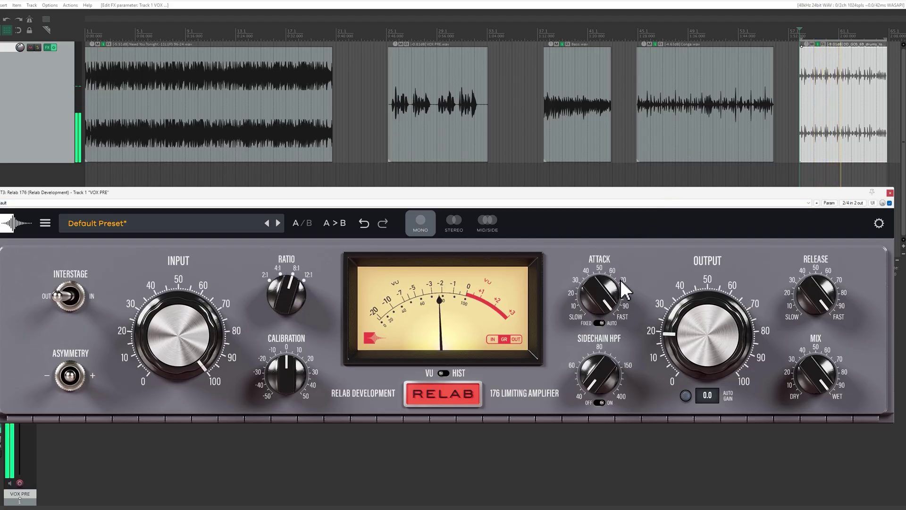
left_click_drag(610, 291, 588, 506)
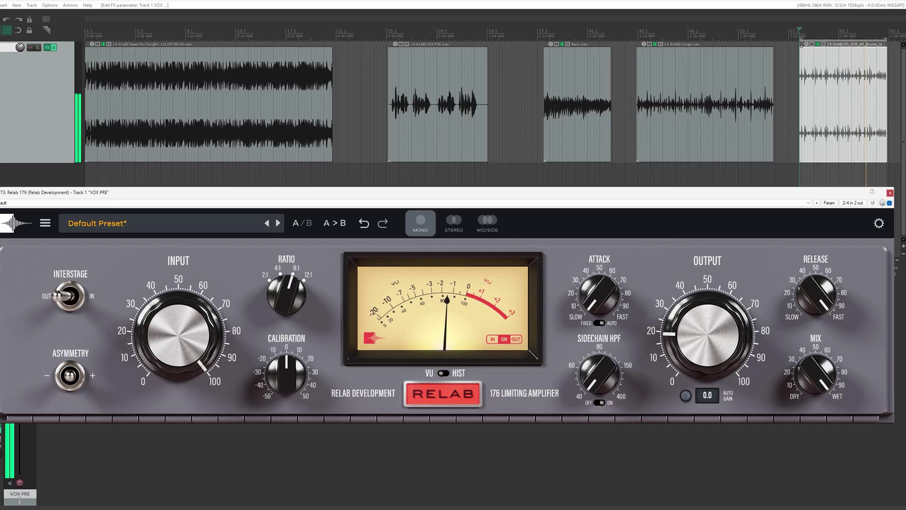
Compare the slowest-attack drums setting with the limiter bypassed and active, repeating the comparison twice
left_click(890, 203)
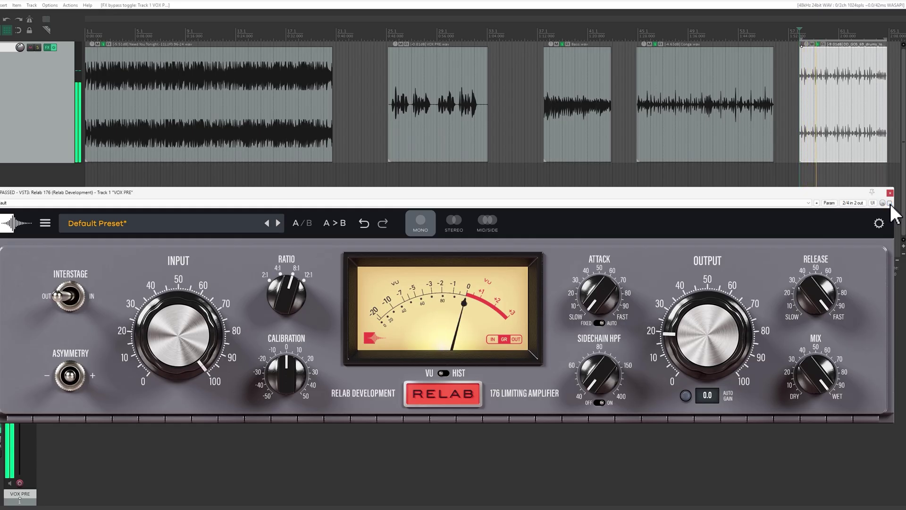
left_click(890, 203)
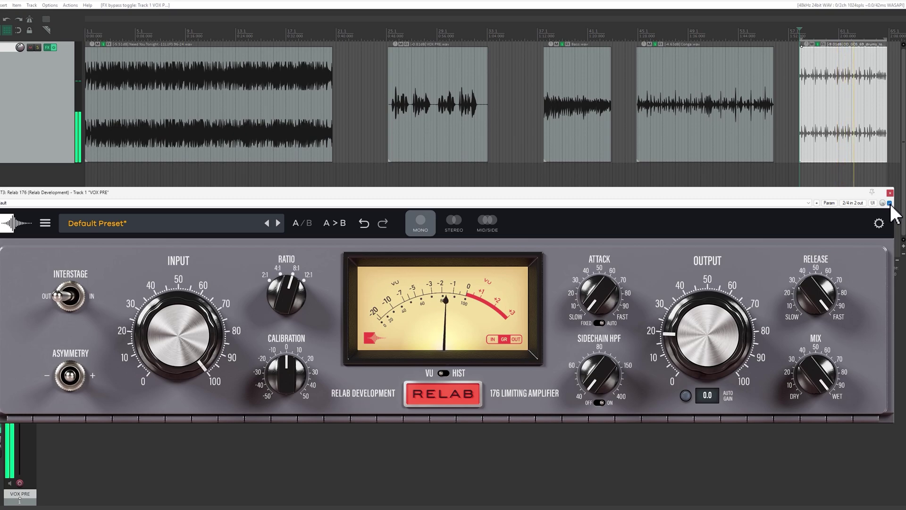
left_click(890, 204)
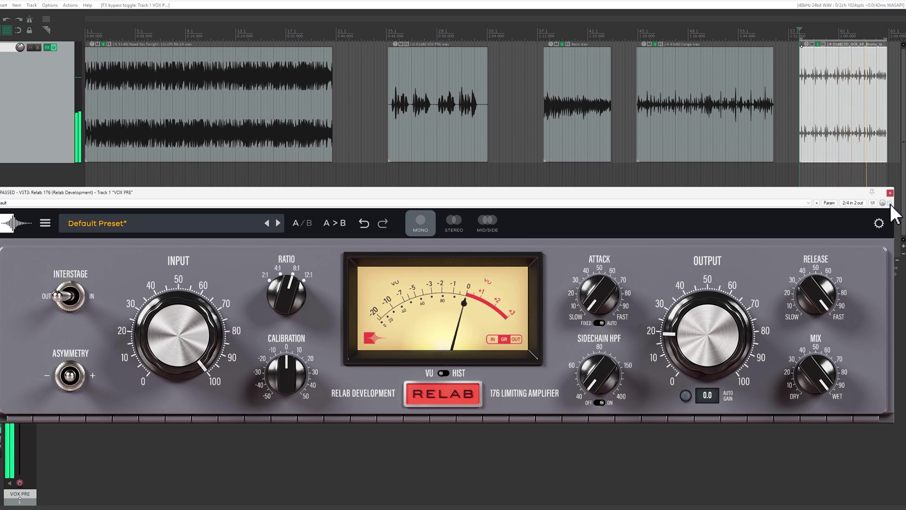
left_click(890, 203)
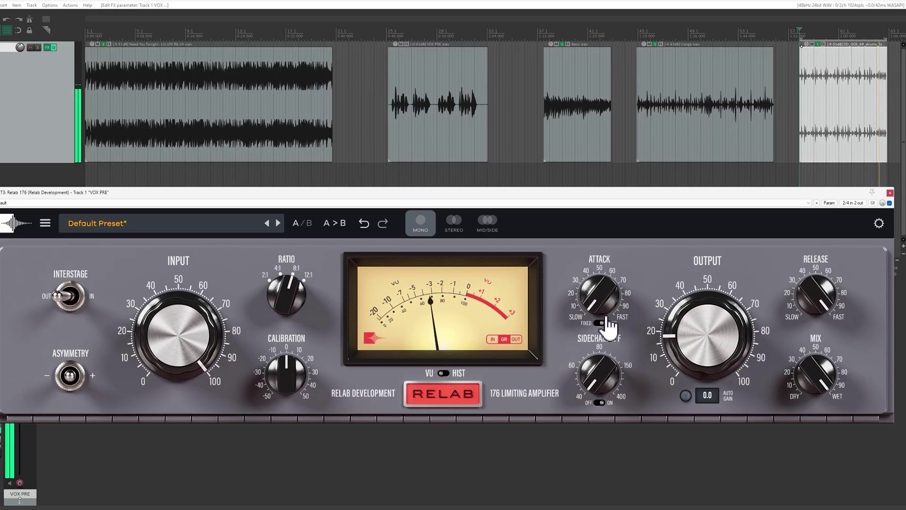
Try the drums limiter's attack at 50 against bypass, and return the attack to 0
left_click_drag(607, 318, 604, 314)
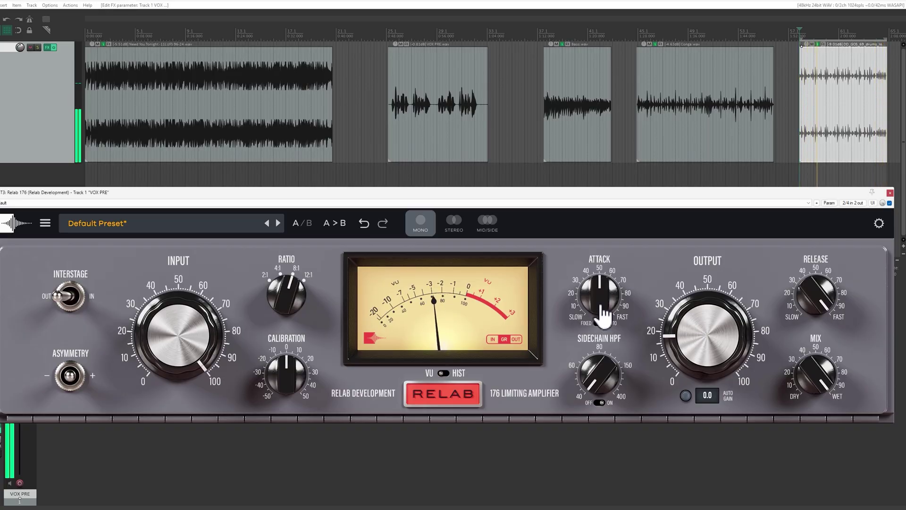
left_click(890, 204)
left_click(890, 204)
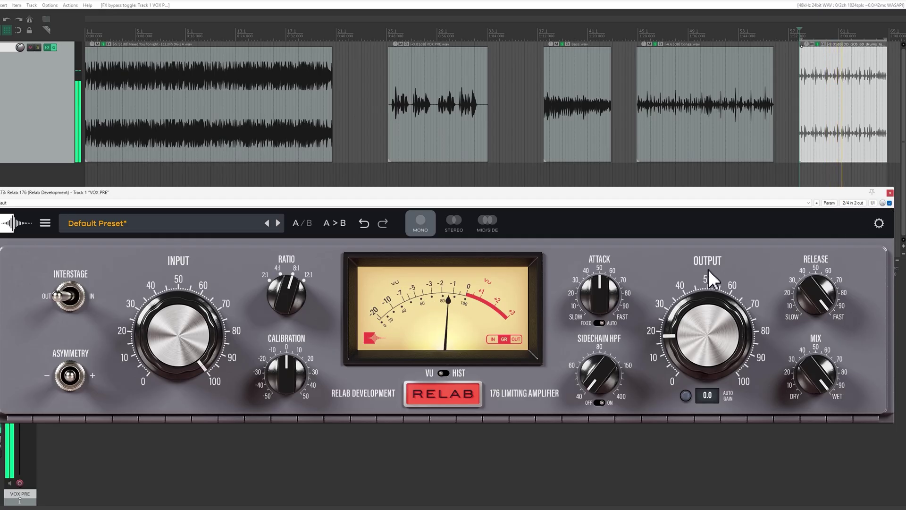
left_click_drag(595, 295, 576, 449)
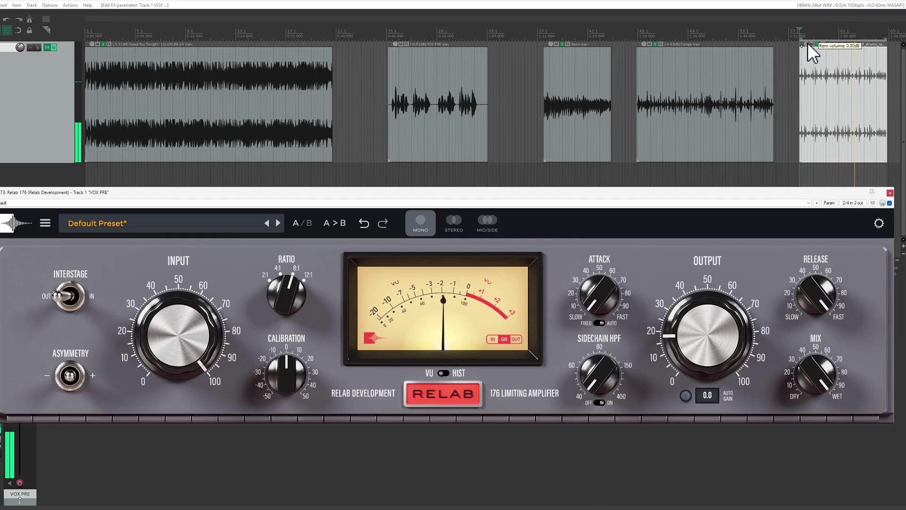
Raise the drums item's volume to about -2.9 dB, slightly lower the limiter's output, and compare against bypass
left_click_drag(809, 47, 811, 20)
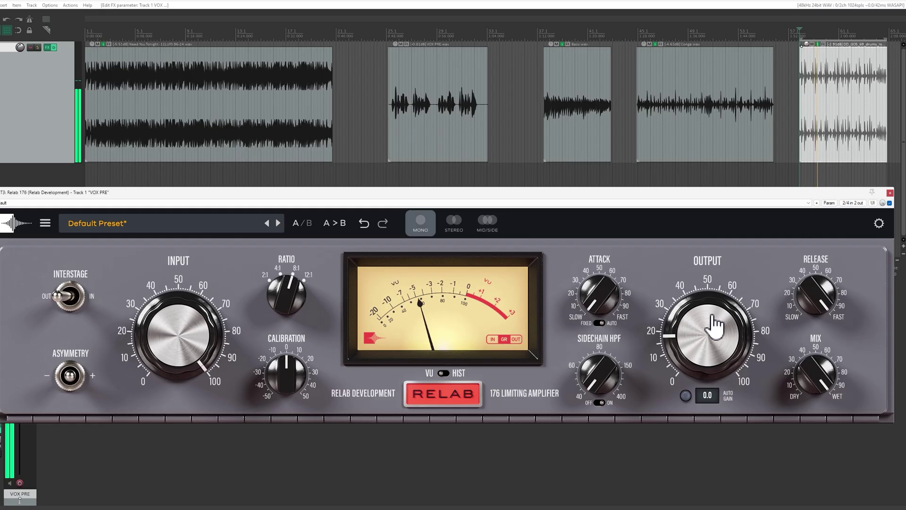
scroll(712, 319, "down", 1)
left_click(889, 203)
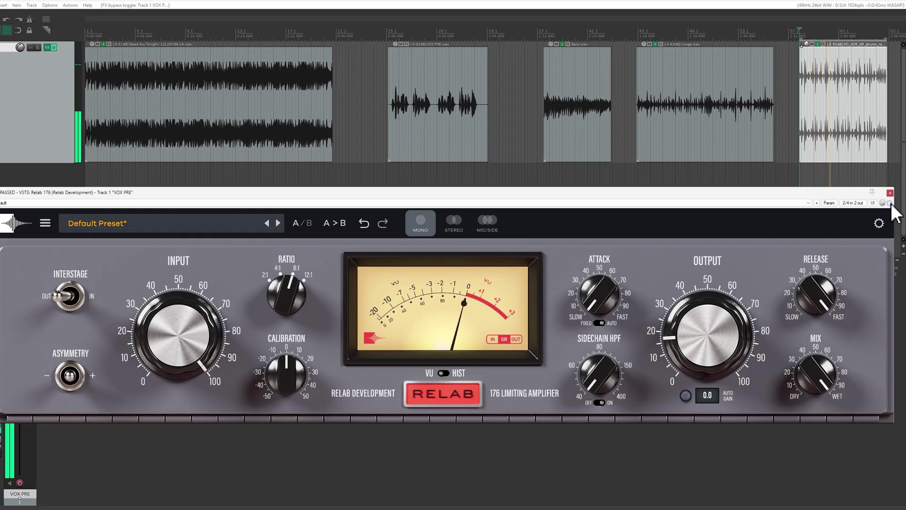
left_click(890, 203)
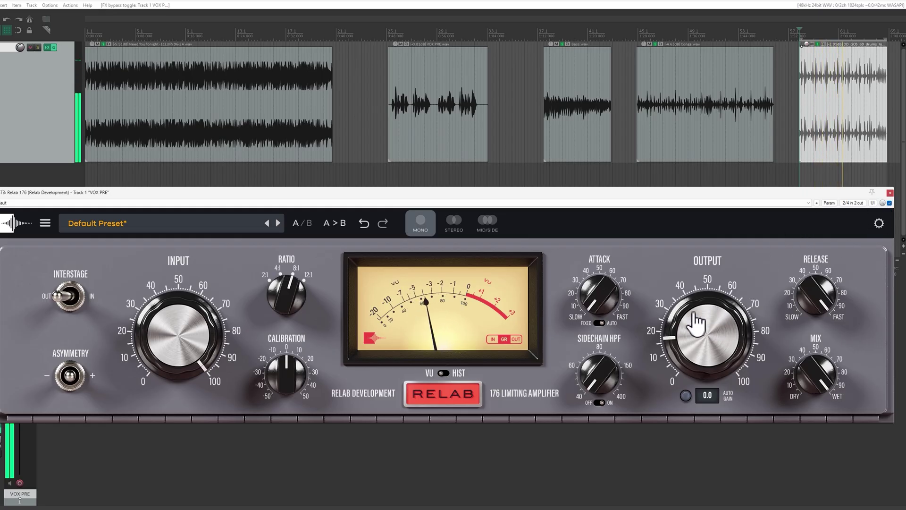
Raise the drums limiter's output in small increments to about 25, comparing the level against bypass between adjustments
scroll(697, 319, "up", 1)
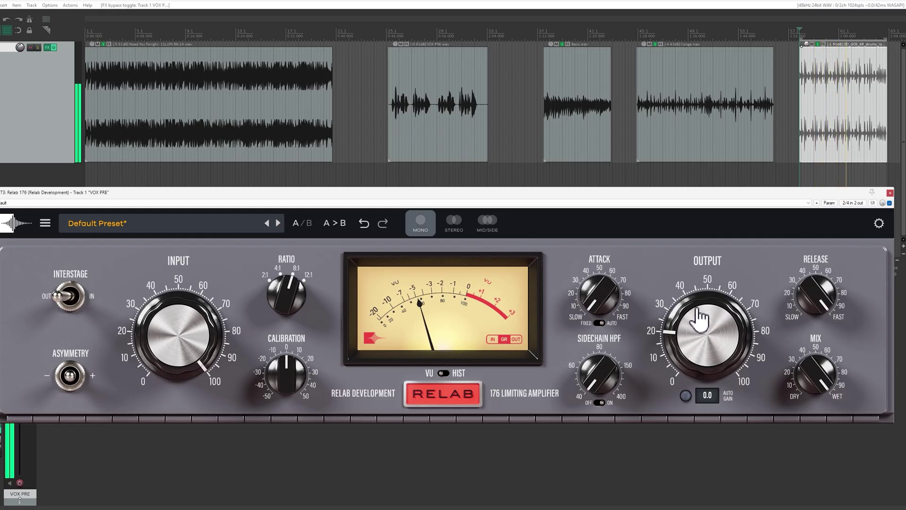
left_click(889, 204)
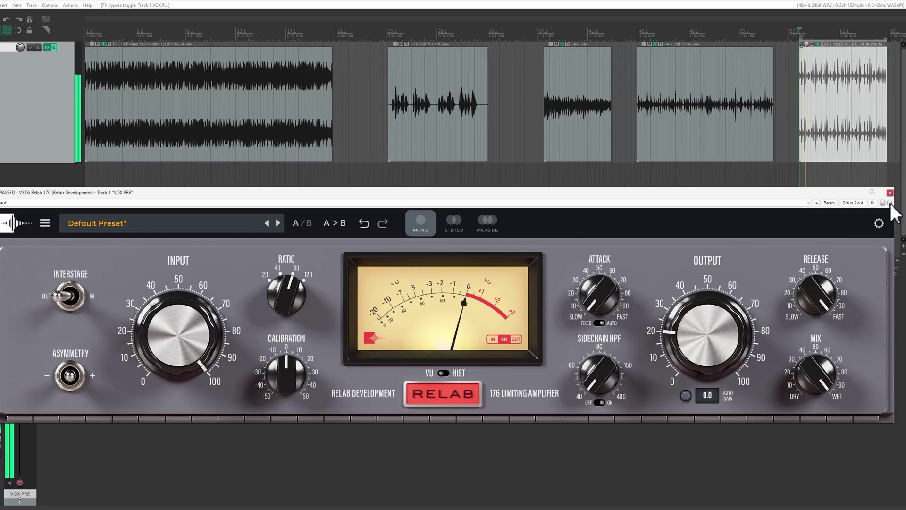
left_click(889, 204)
left_click_drag(708, 377, 700, 324)
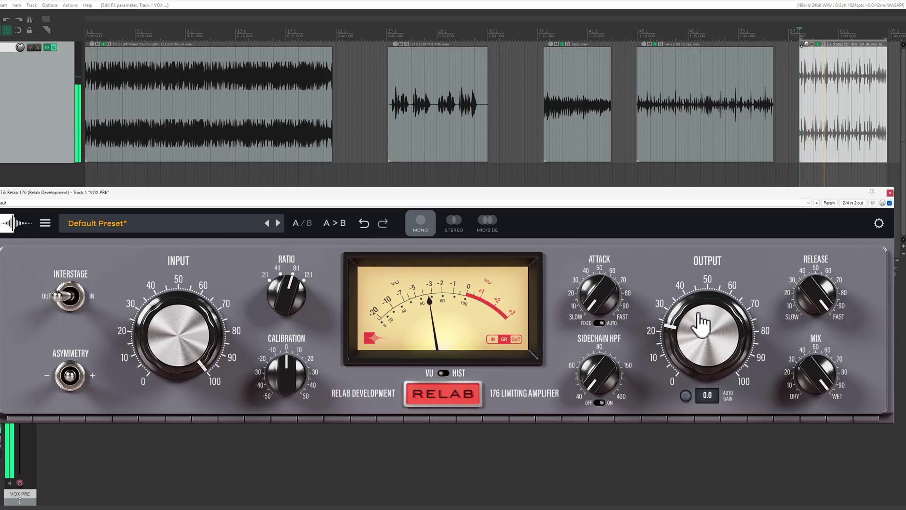
left_click(889, 204)
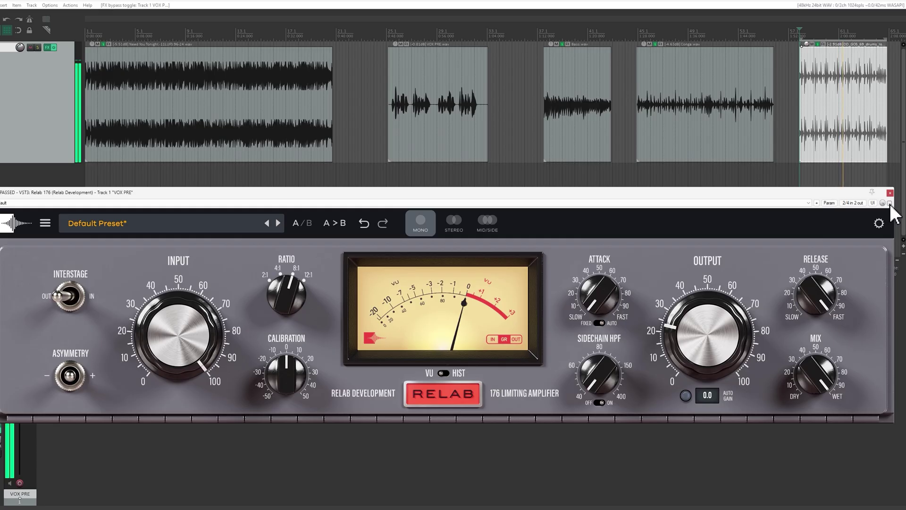
left_click(889, 204)
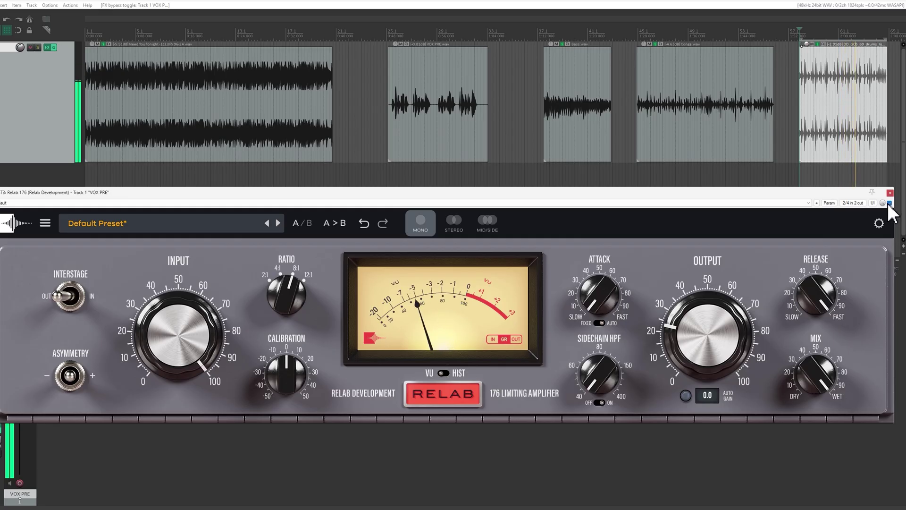
left_click_drag(708, 314, 705, 308)
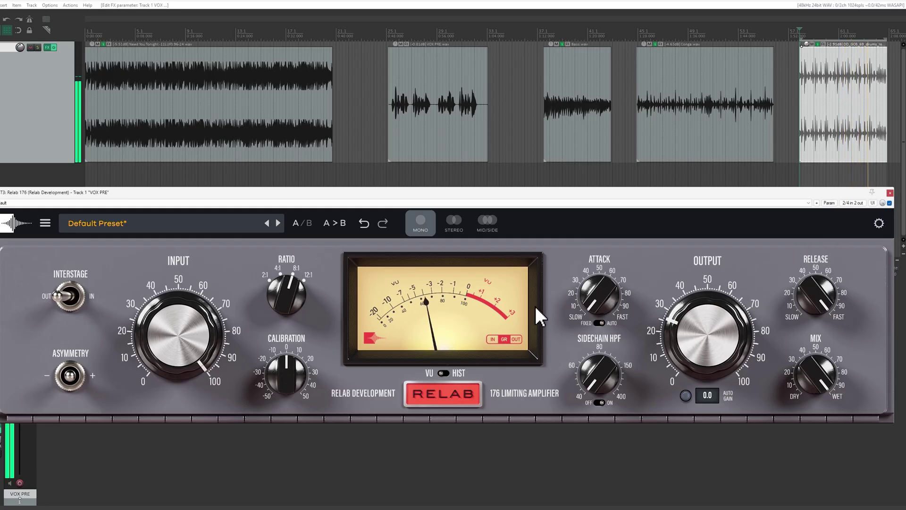
Try the drums limiter's interstage at In against Out twice, leaving it at Out
left_click(69, 300)
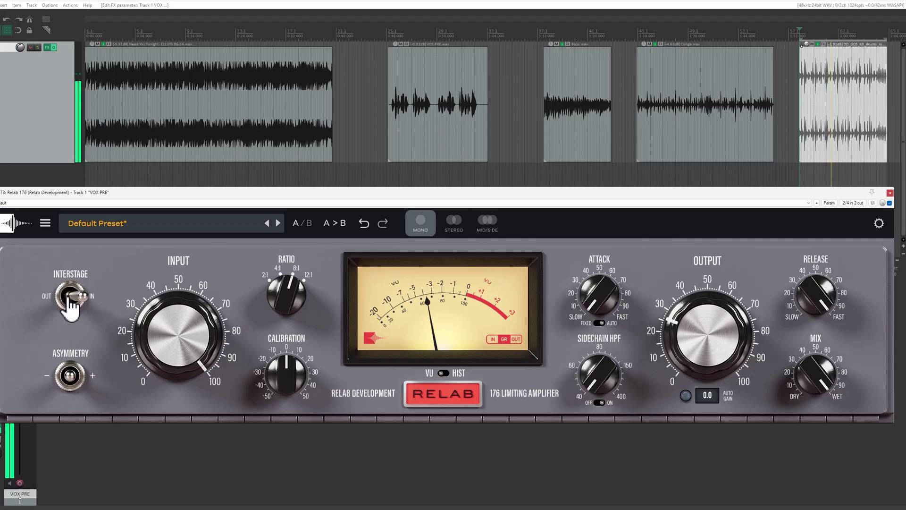
left_click(69, 302)
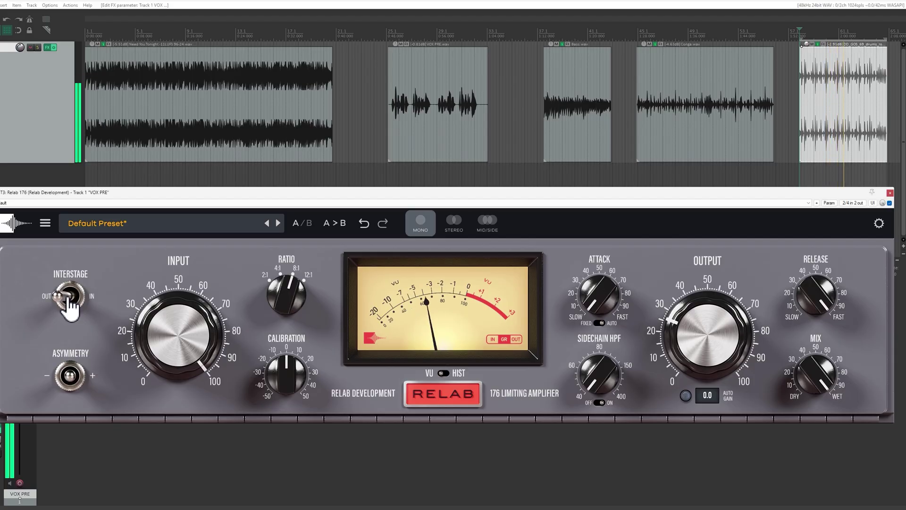
left_click(70, 302)
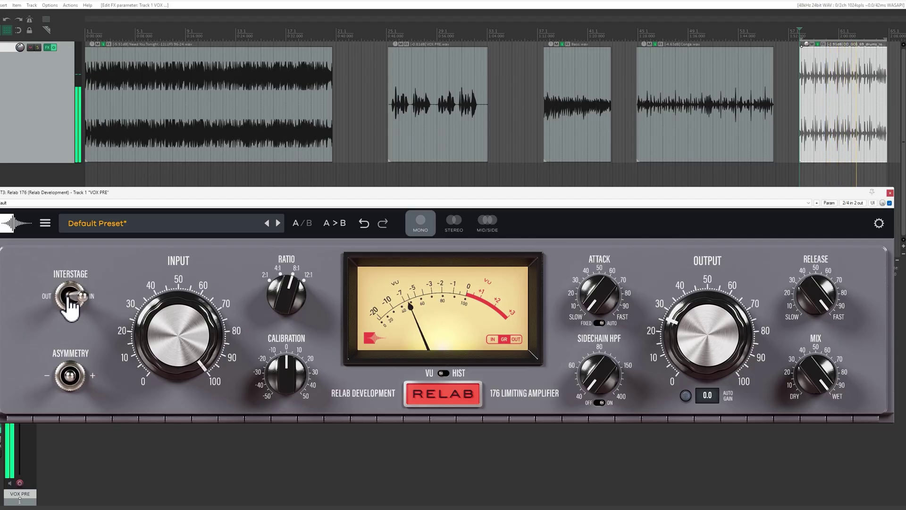
left_click(70, 302)
Try plus asymmetry with the interstage In, set asymmetry to minus and interstage to Out, and compare against bypass
left_click(71, 376)
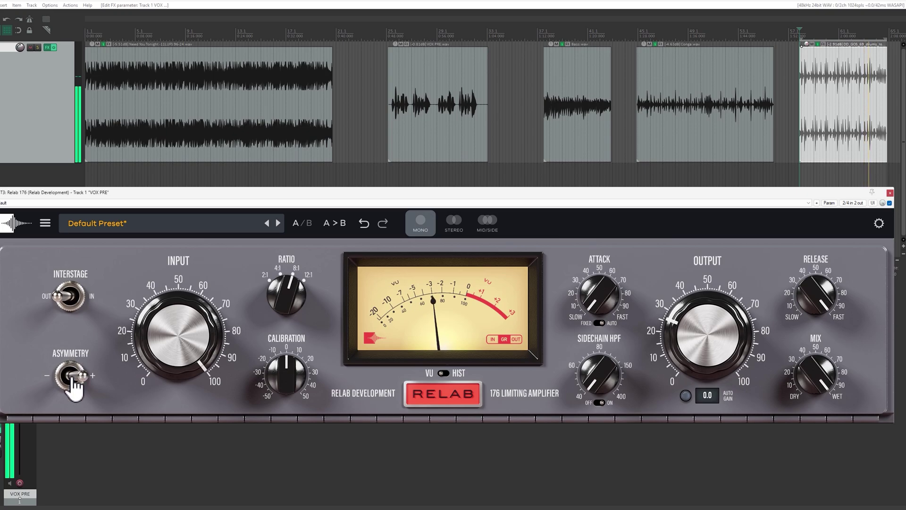
left_click(73, 306)
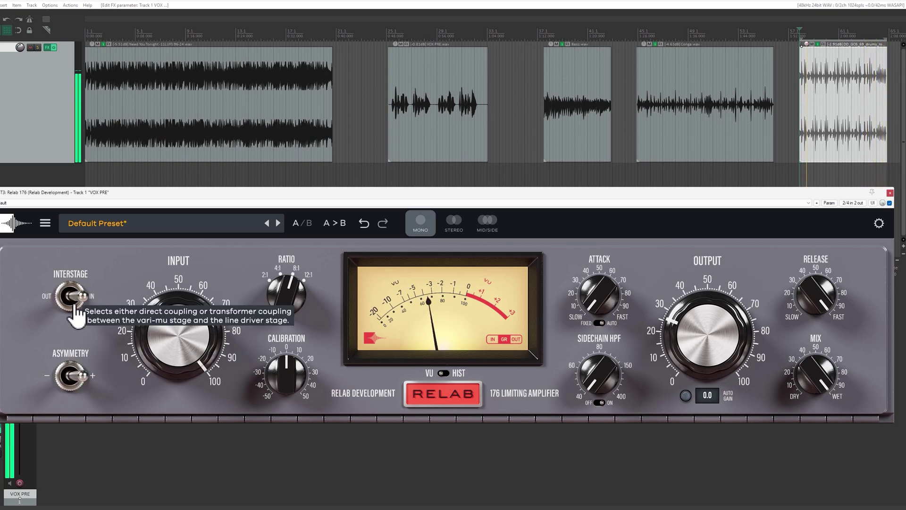
left_click(71, 377)
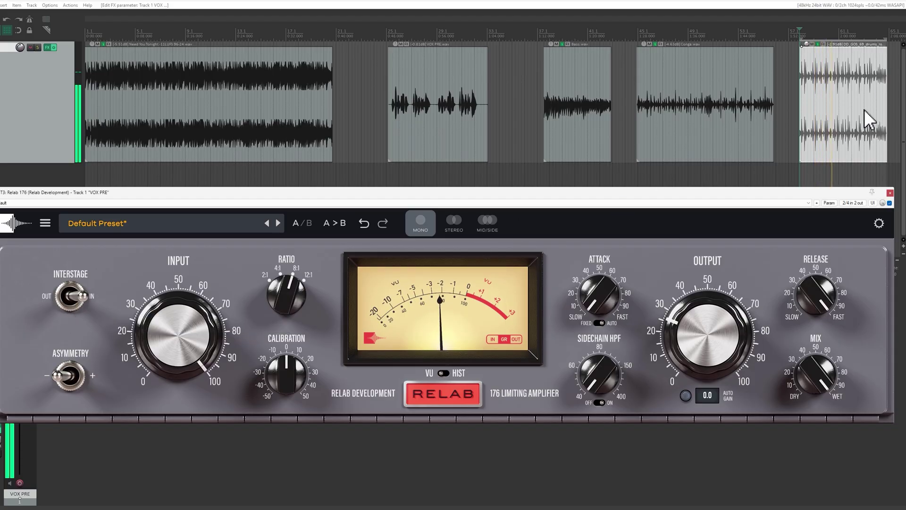
left_click(73, 296)
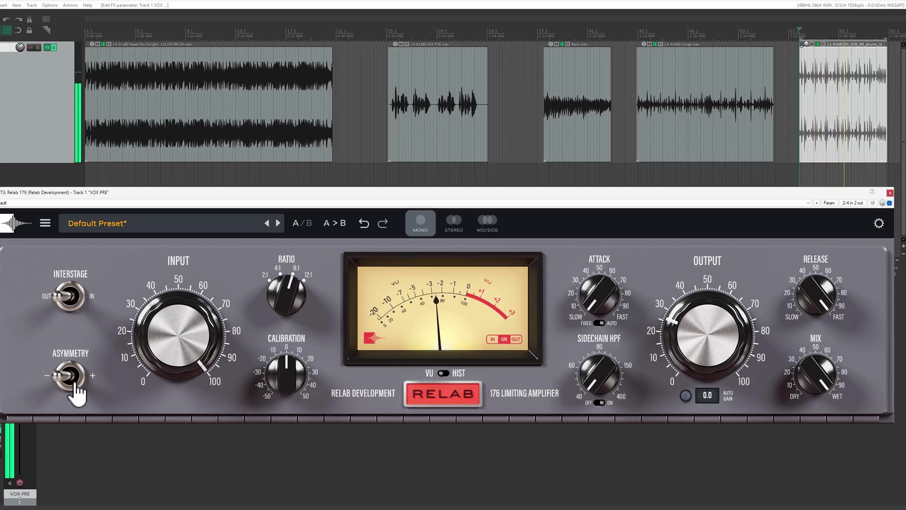
left_click(889, 203)
left_click(889, 203)
Set the drums limiter's ratio to 2:1, and lower the input to about 85 and the output to about 17
left_click_drag(301, 306, 301, 470)
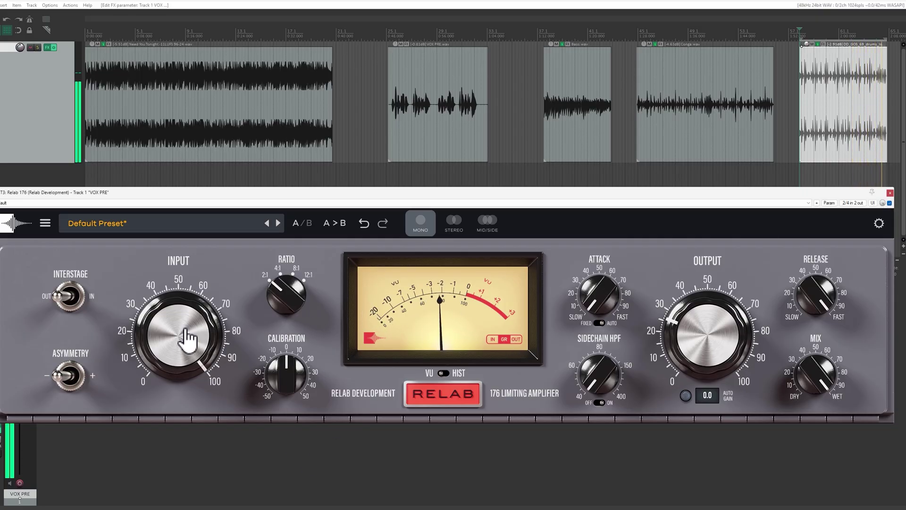
left_click_drag(189, 338, 189, 355)
left_click_drag(682, 322, 683, 348)
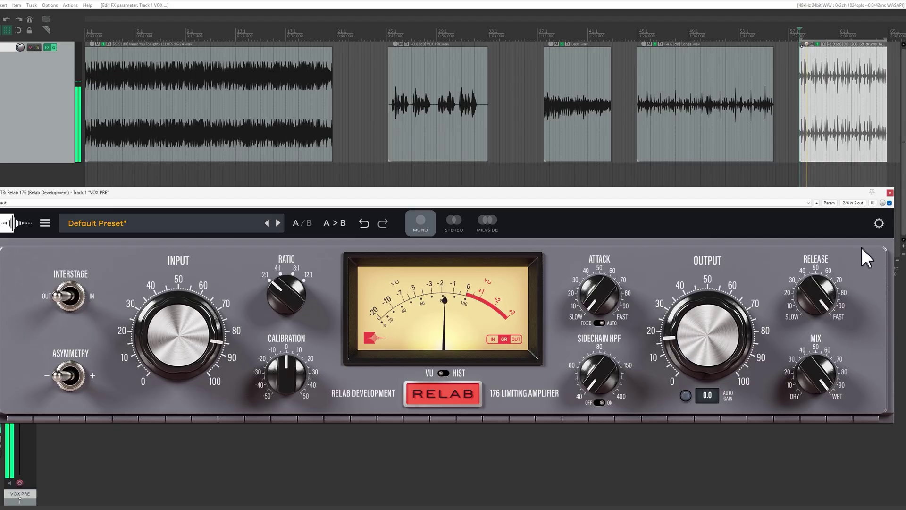
Compare the drums against bypass, lower the input to about 81, and set the sidechain high-pass filter to 80
left_click(890, 203)
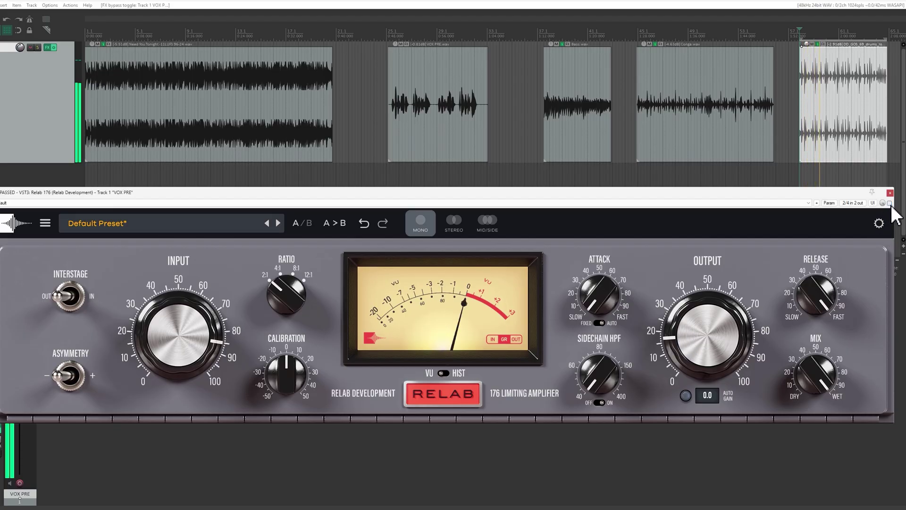
left_click(890, 203)
left_click_drag(143, 341, 146, 347)
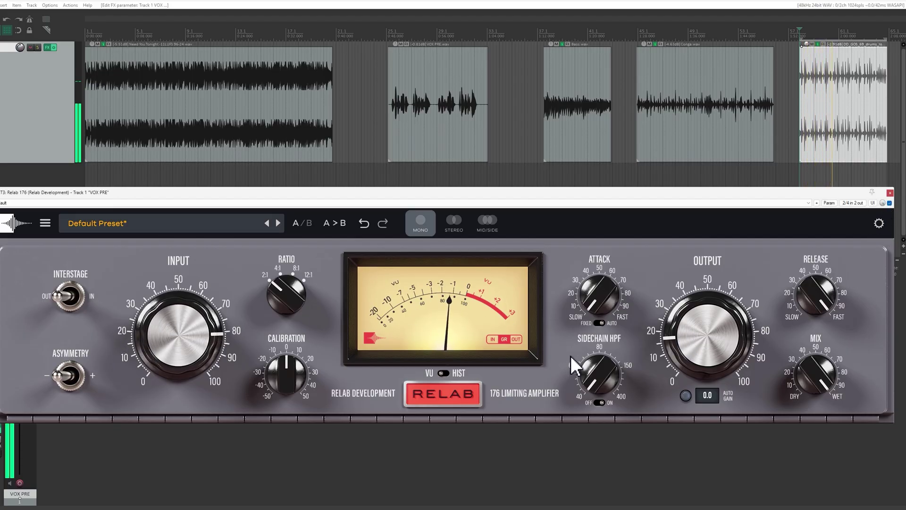
left_click_drag(572, 359, 622, 314)
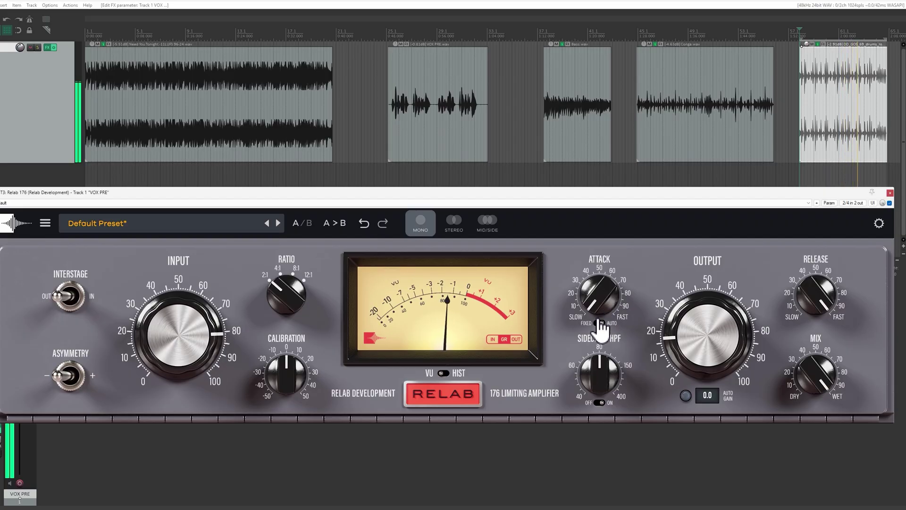
Try an attack of about 45 with a slightly slower release and the input at about 85, and compare against bypass
left_click_drag(601, 302, 632, 240)
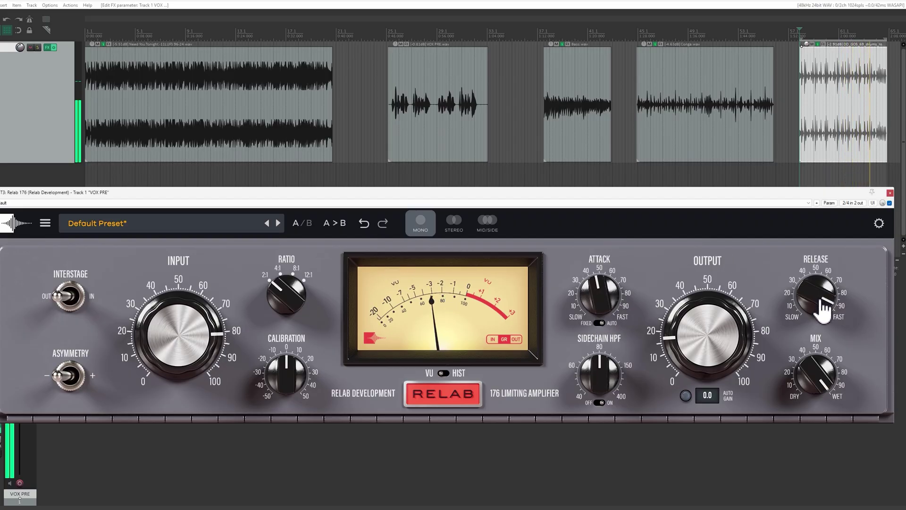
scroll(152, 340, "up", 2)
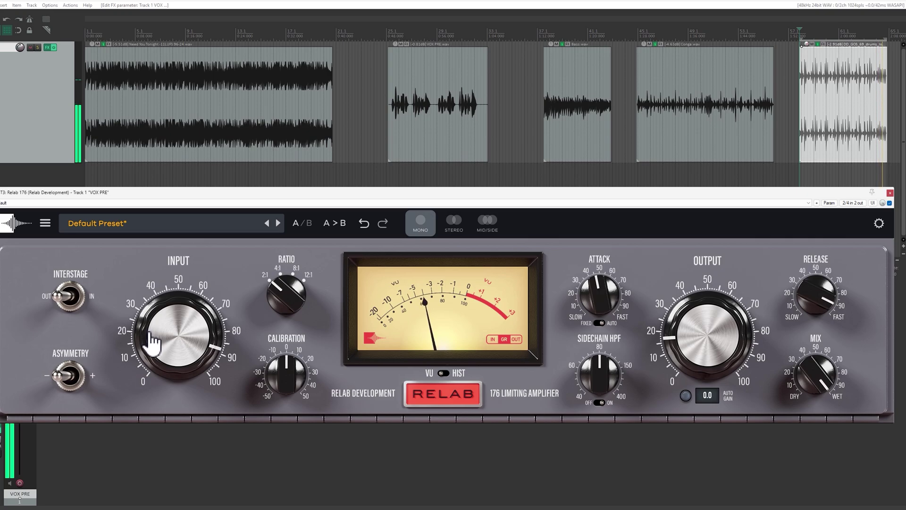
left_click(890, 203)
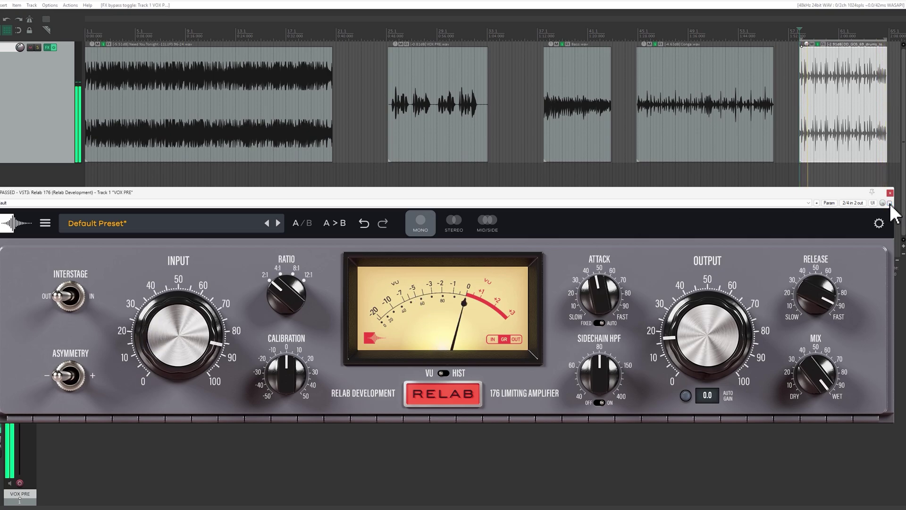
left_click(890, 203)
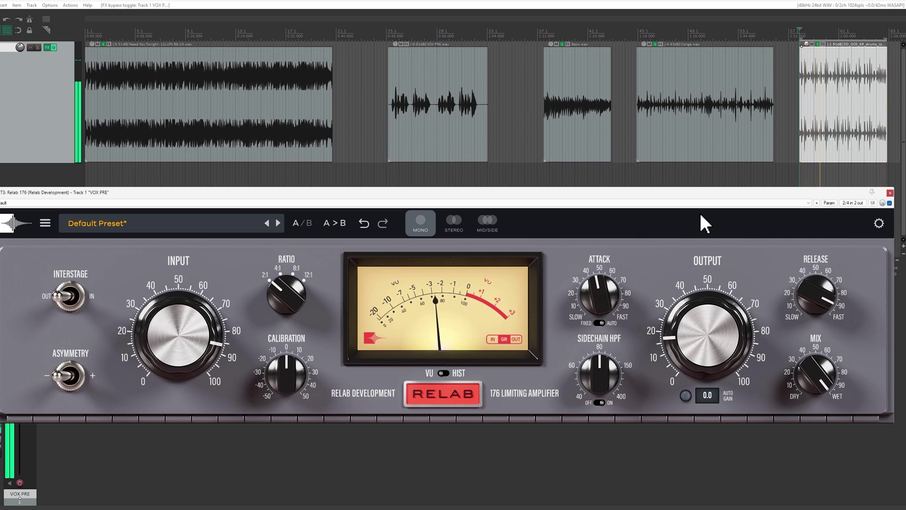
Set the drums limiter's ratio to 4:1 with the slowest attack, lower the input to about 82, and compare against bypass
scroll(303, 288, "up", 1)
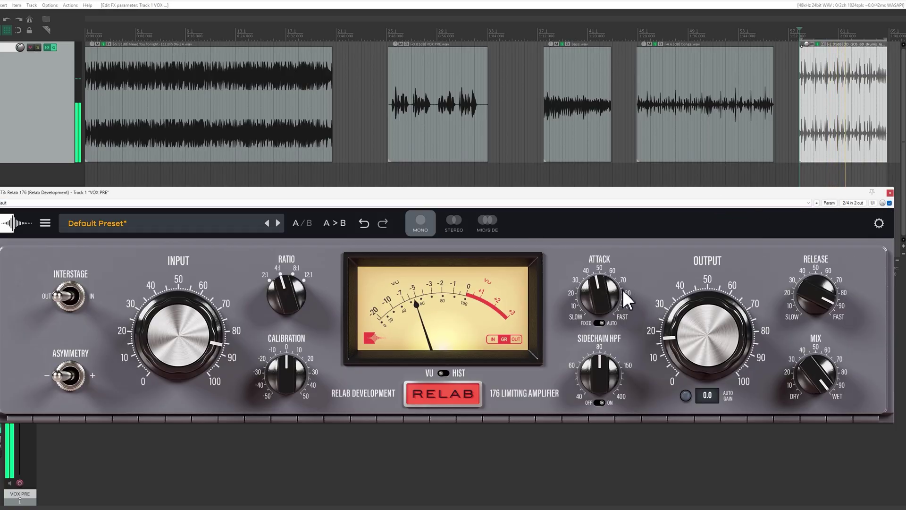
left_click_drag(627, 299, 598, 481)
left_click_drag(178, 348, 173, 359)
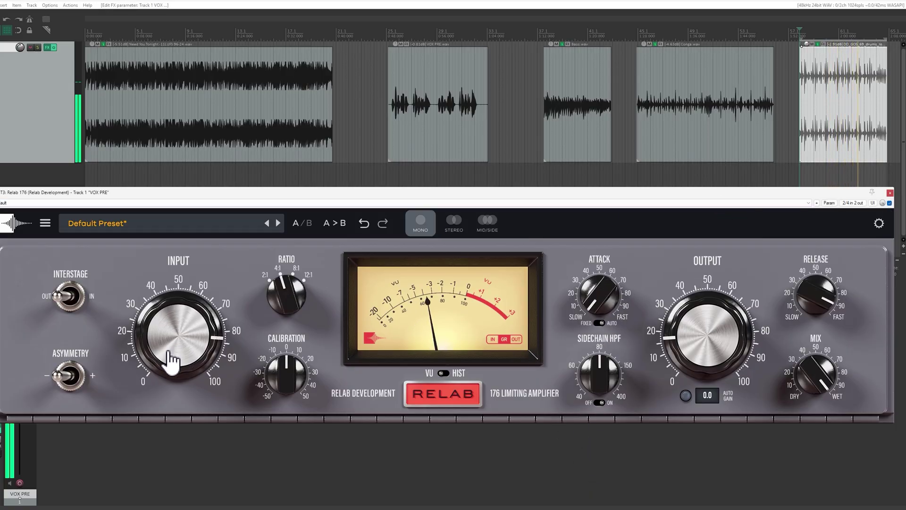
left_click(890, 203)
left_click(889, 204)
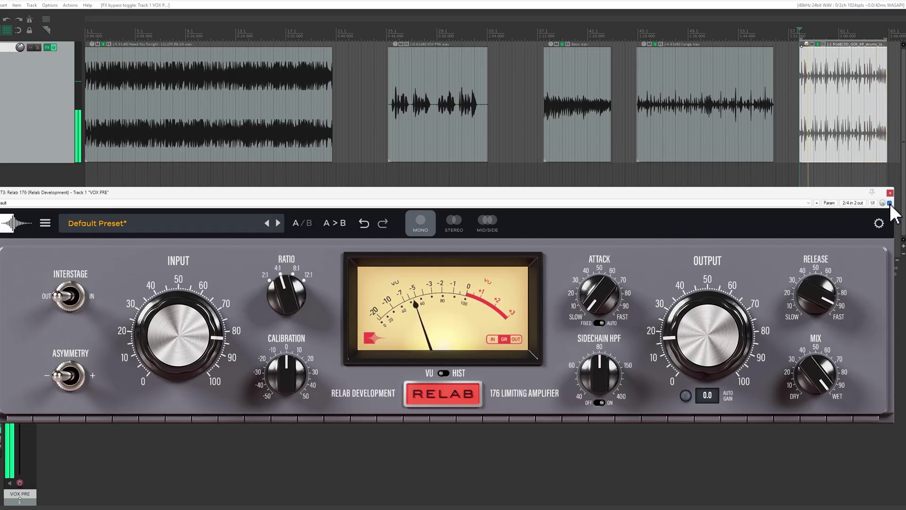
left_click(890, 204)
left_click(890, 204)
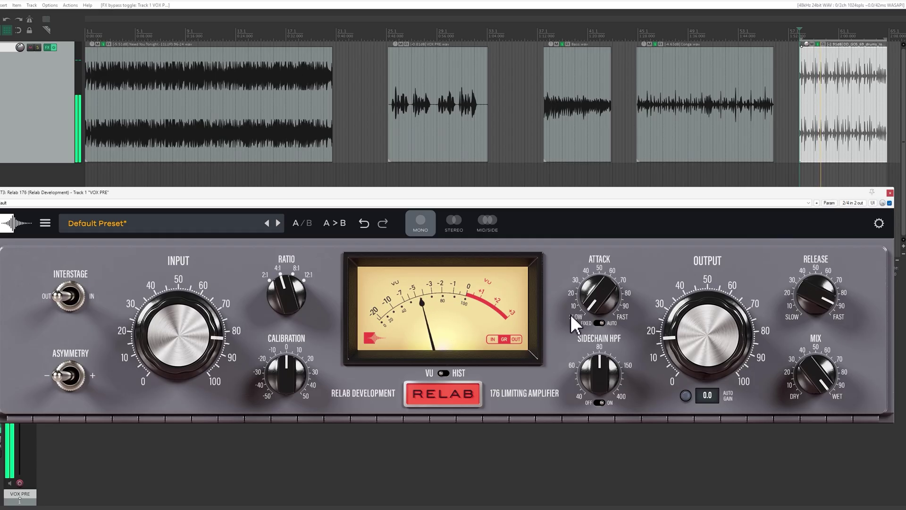
Lower the drums limiter's input to about 50 and match its level with the output at about 22, comparing against bypass
left_click_drag(671, 321, 683, 306)
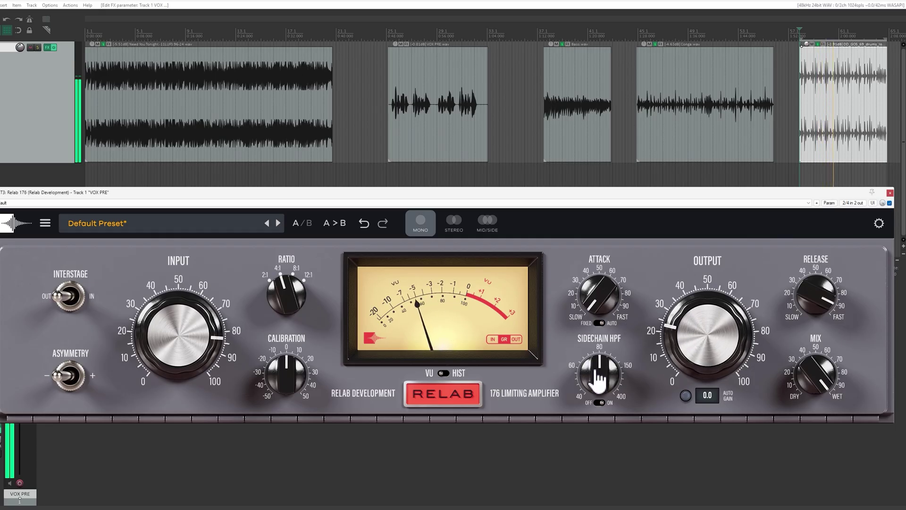
left_click_drag(212, 313, 182, 411)
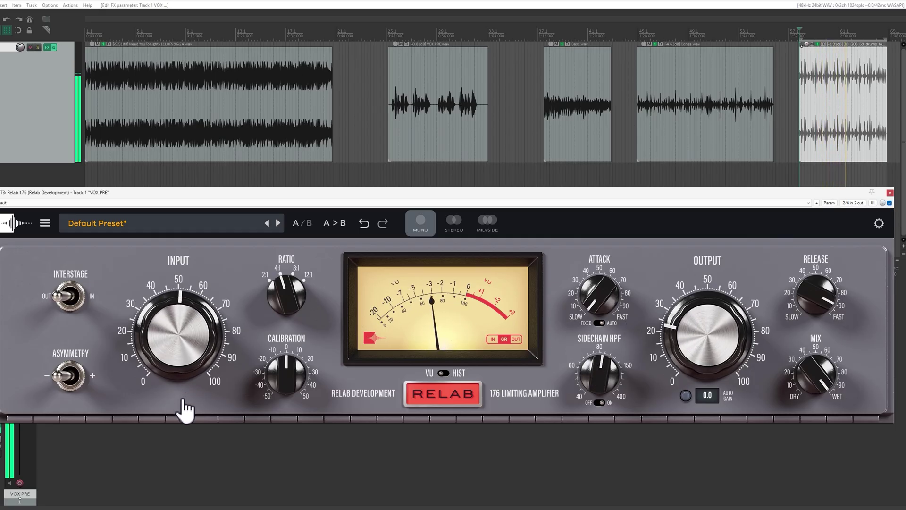
left_click_drag(741, 324, 739, 331)
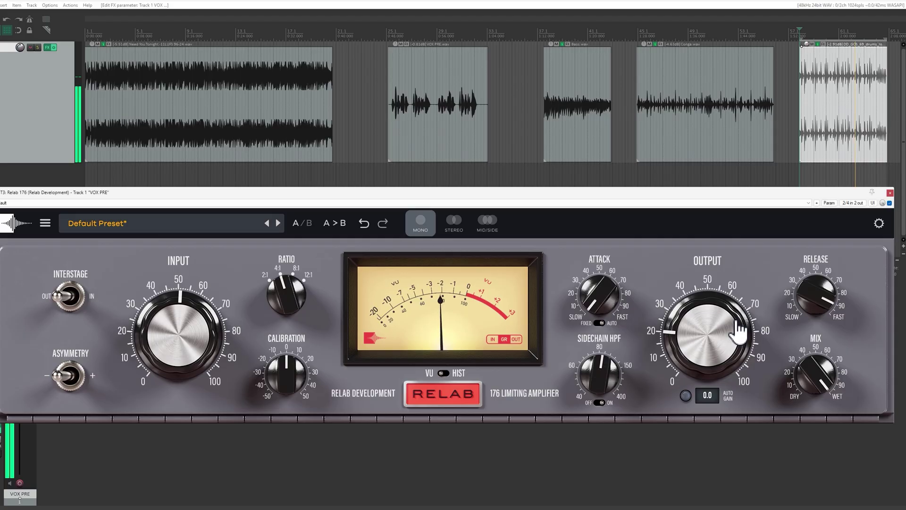
left_click(889, 203)
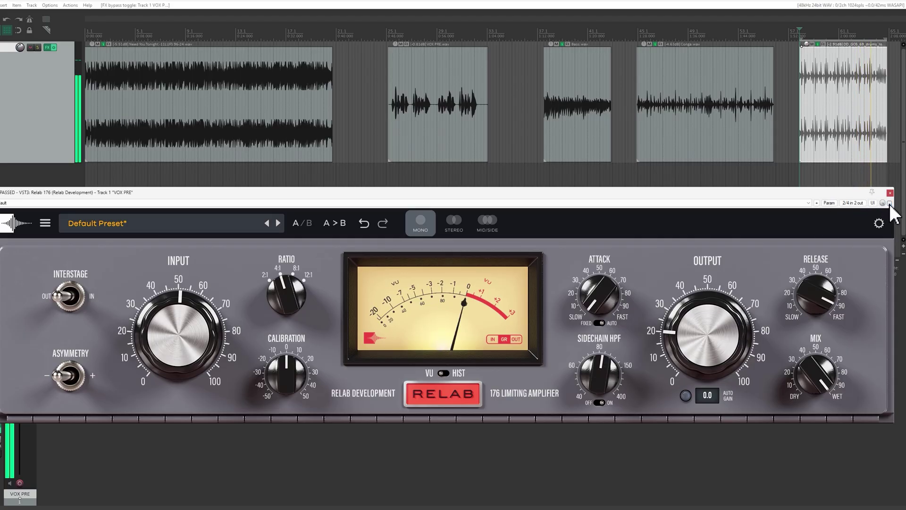
left_click(890, 203)
scroll(711, 323, "up", 3)
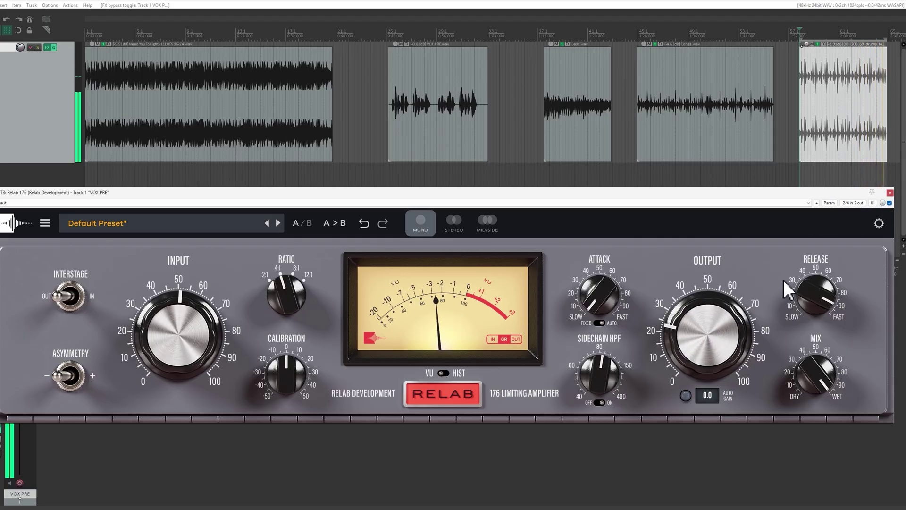
left_click(889, 203)
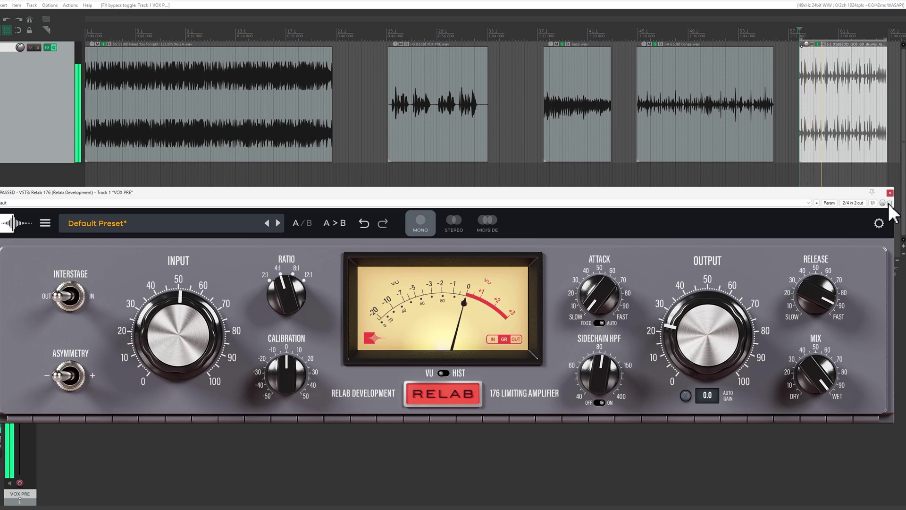
left_click(890, 203)
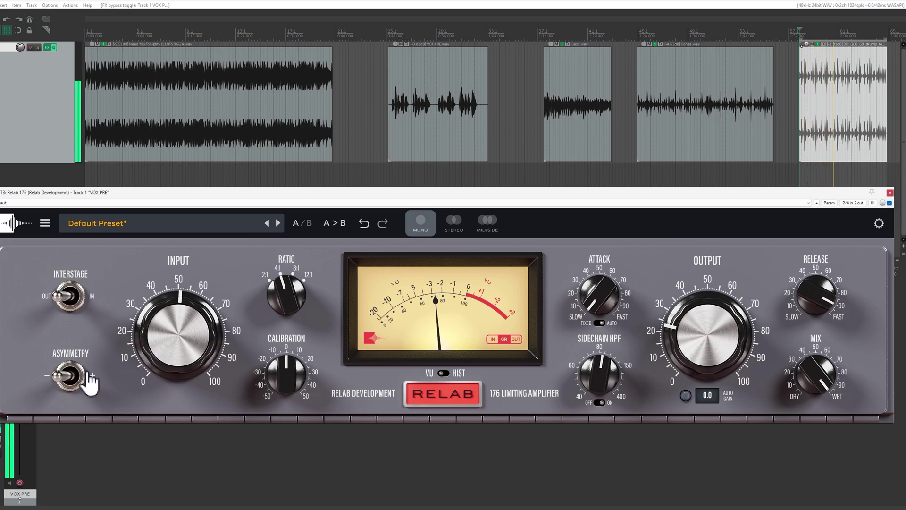
Set the asymmetry switch to its centre position and the release to fastest, and compare the drums against bypass
left_click(70, 376)
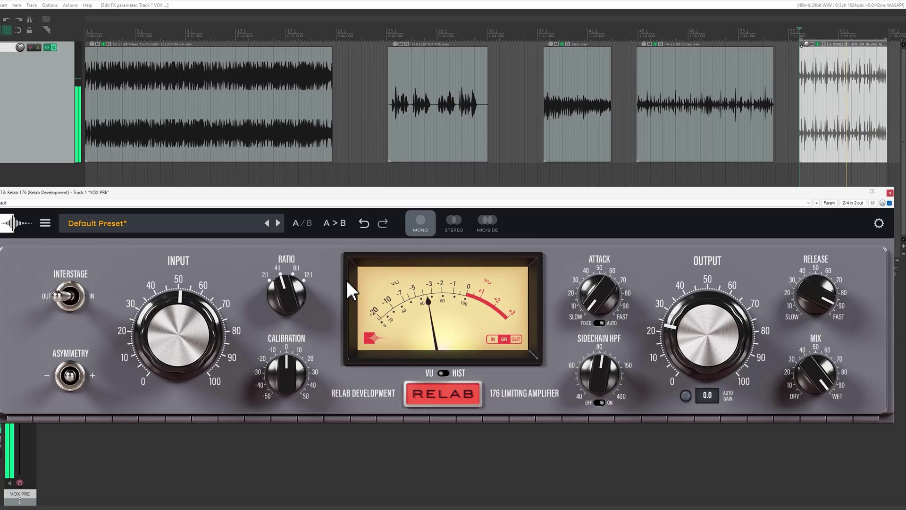
left_click(889, 203)
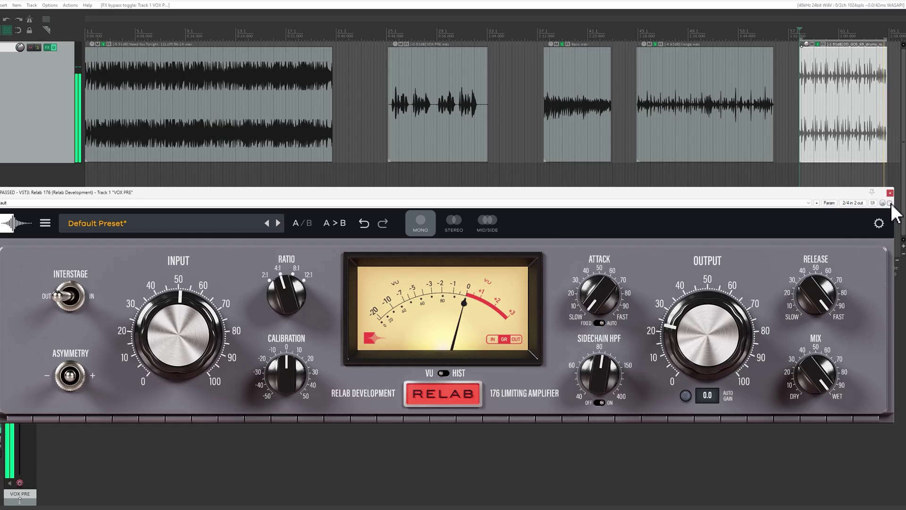
left_click(890, 203)
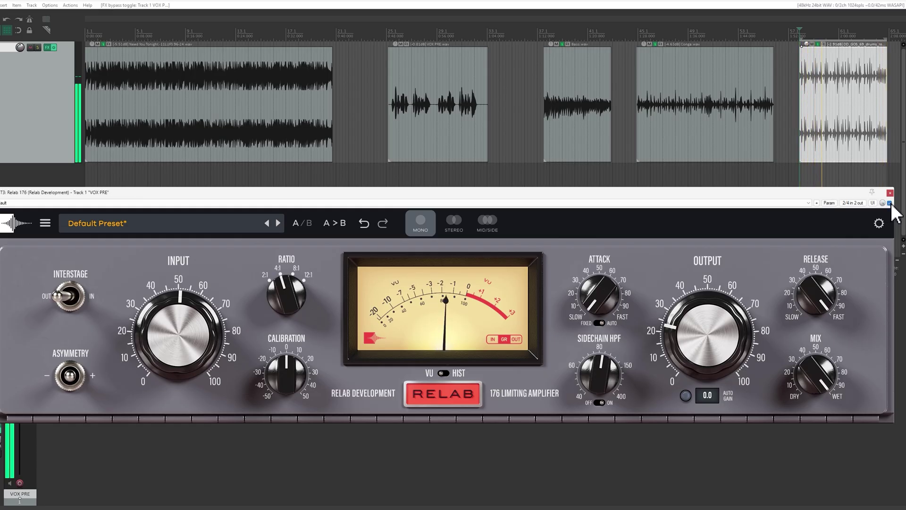
Raise the drums limiter's output to about 25, comparing the level against bypass before and after
left_click(890, 203)
left_click(891, 204)
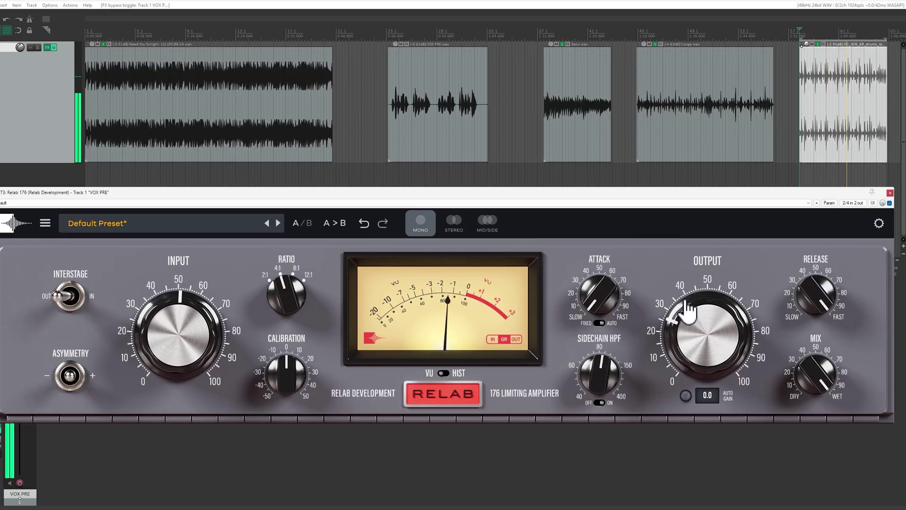
left_click(890, 203)
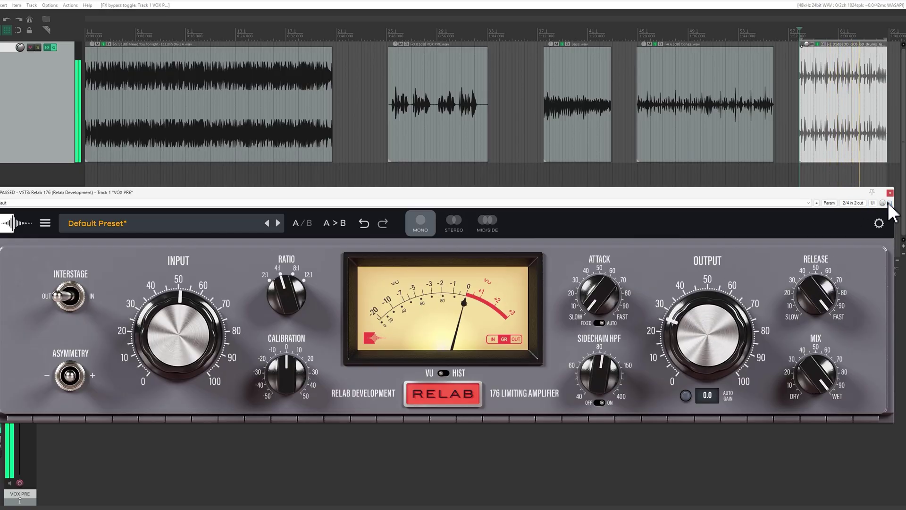
left_click(890, 204)
Lower the drums limiter's input to about 32, raise the output to about 40, and compare against bypass
left_click_drag(194, 321, 183, 358)
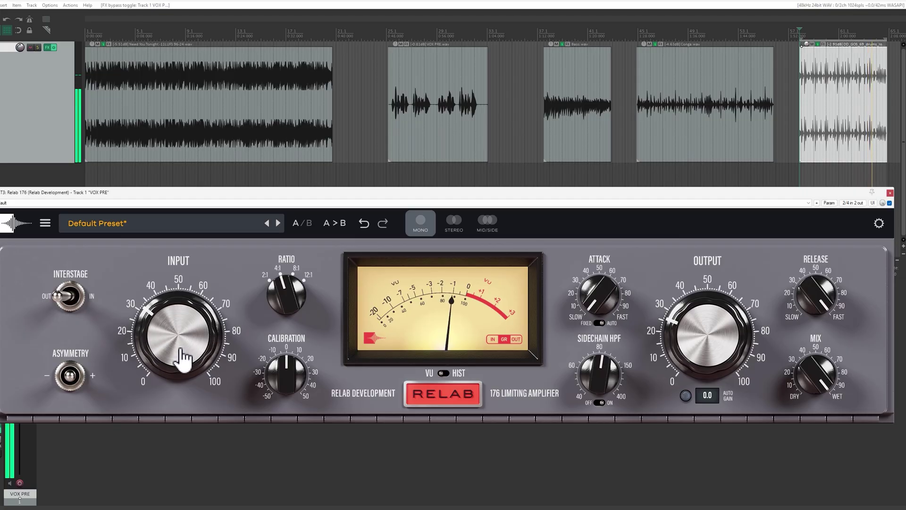
left_click_drag(714, 351, 712, 325)
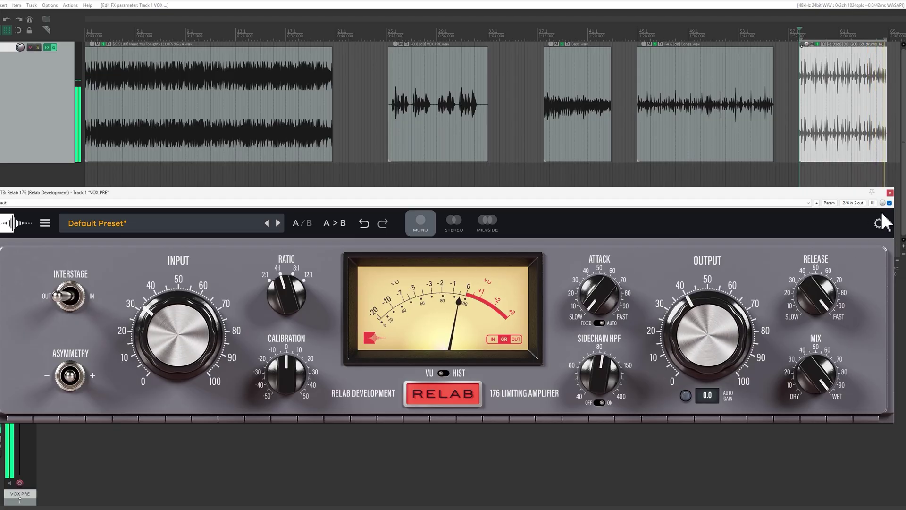
left_click(890, 204)
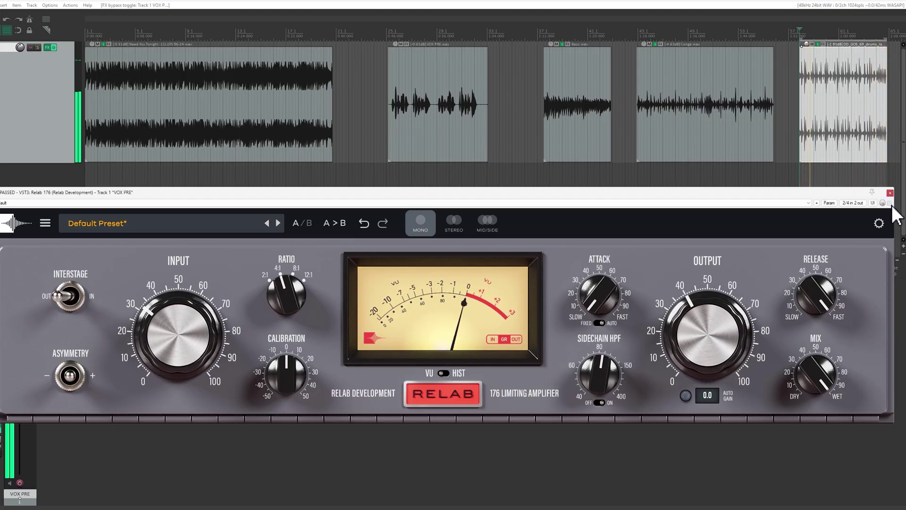
left_click(890, 204)
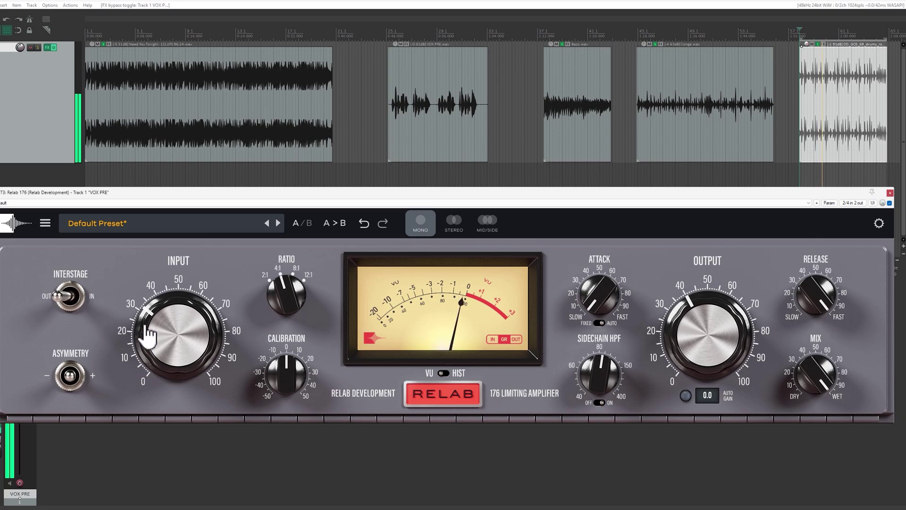
Raise the drums limiter's input to about 39, lower the output to about 33, and compare against bypass
left_click_drag(146, 336, 158, 315)
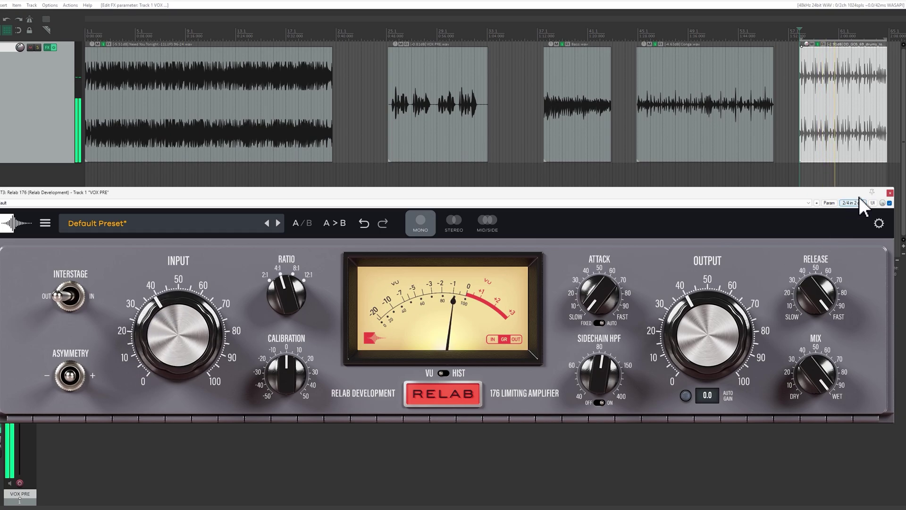
left_click_drag(710, 331, 724, 347)
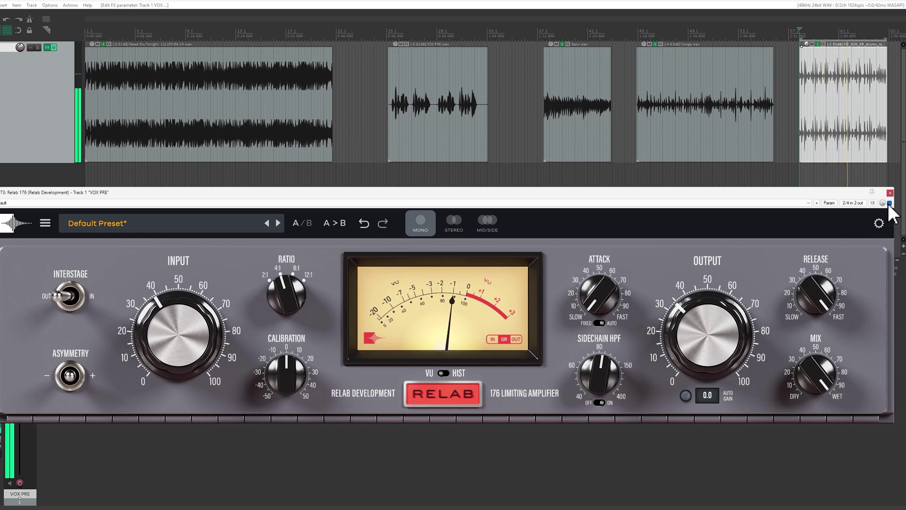
left_click(890, 204)
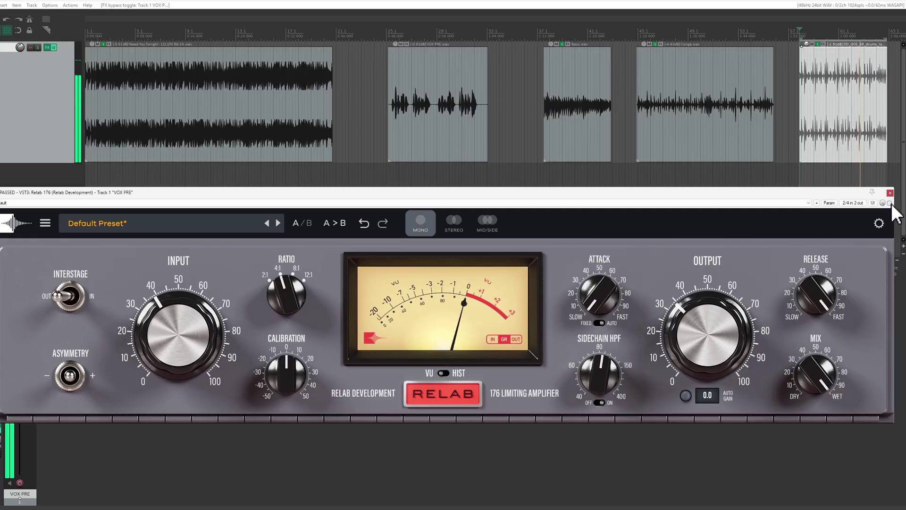
left_click(890, 204)
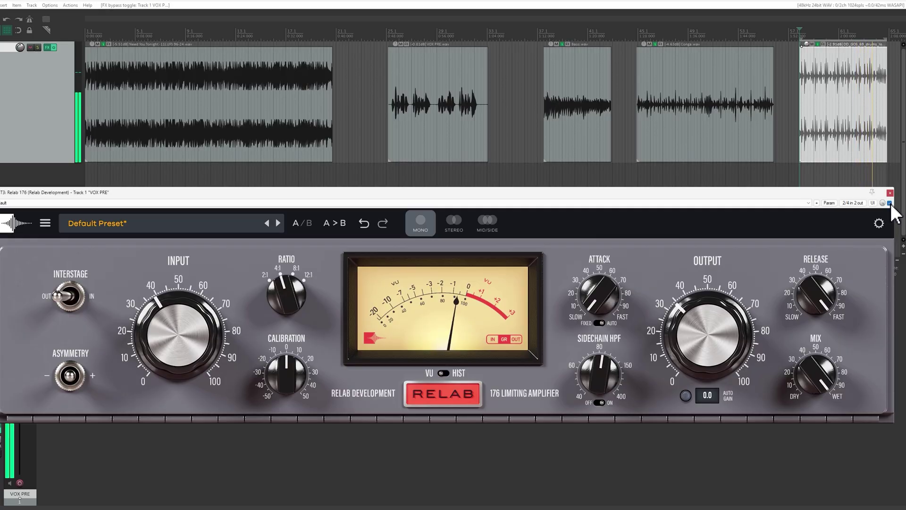